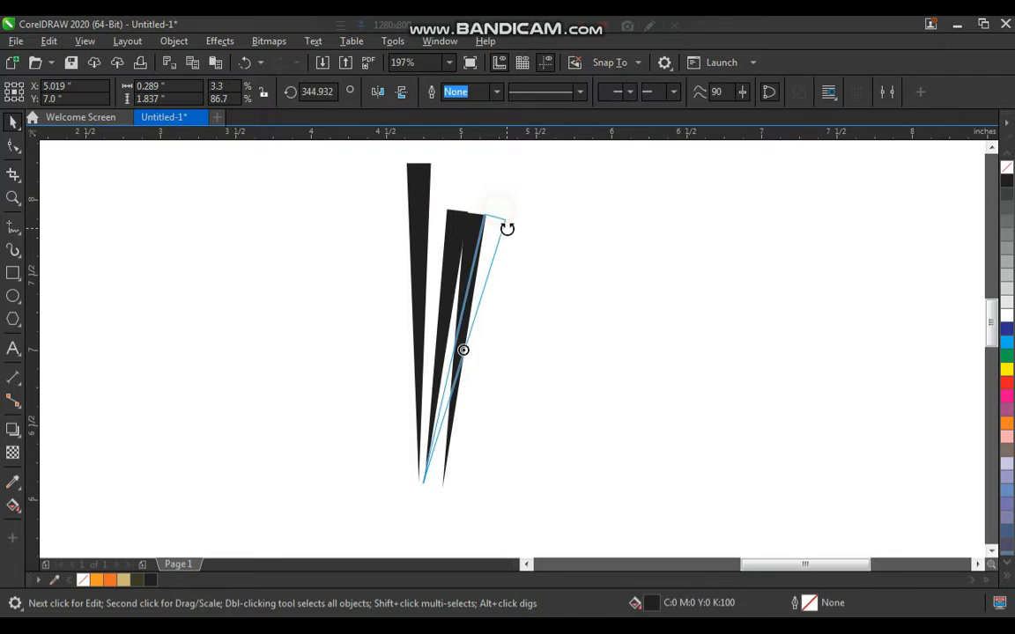
Step: Rotate the rightmost tapered bar to about 344.8° so it fans outward beside the second bar
mouse_move(501, 235)
mouse_down()
mouse_move(523, 240)
mouse_move(511, 231)
mouse_up()
click(576, 281)
scroll(464, 320, down, 1)
key(F2)
drag(359, 387, 580, 170)
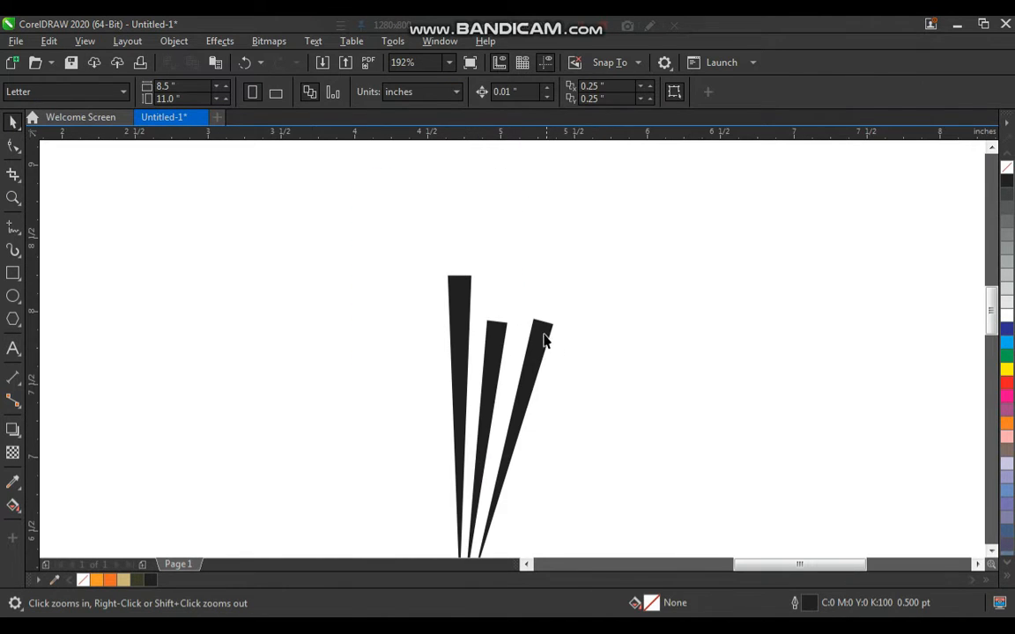
Step: Enlarge the rightmost tapered bar to about 0.684 by 2.234 inches, extending it above the other two
click(546, 333)
drag(557, 310, 592, 250)
click(618, 321)
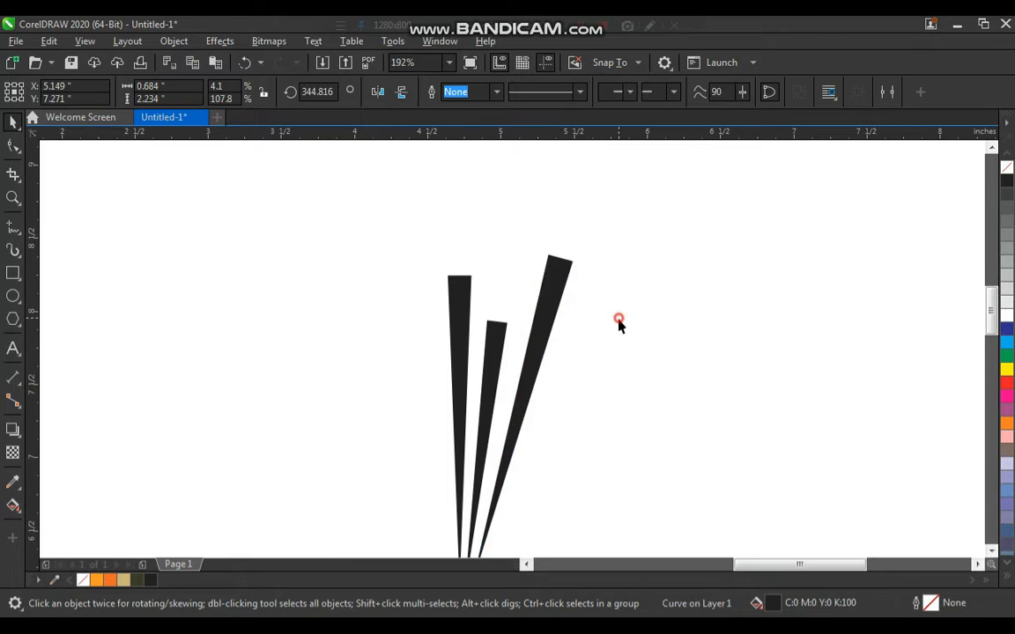
scroll(618, 322, down, 1)
key(F2)
drag(437, 288, 594, 503)
click(463, 316)
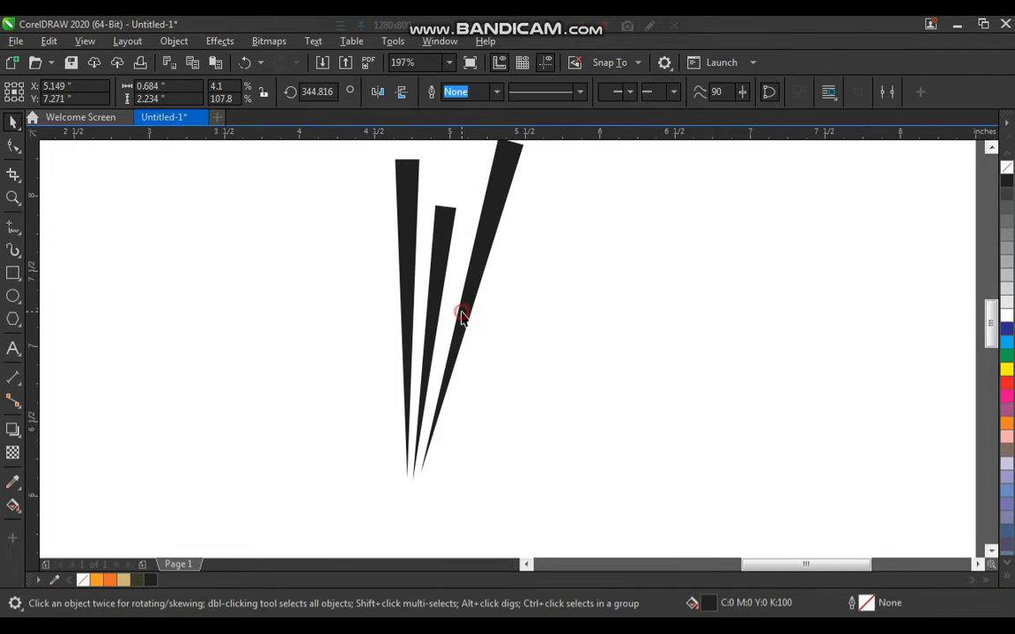
click(537, 391)
scroll(551, 335, down, 1)
key(F2)
drag(604, 227, 431, 439)
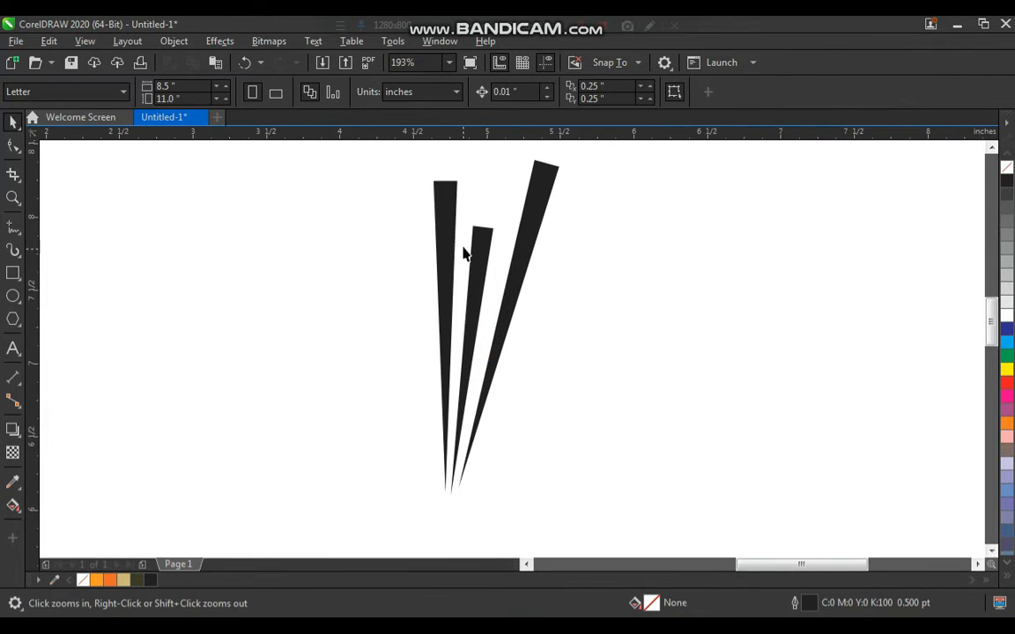
Step: Mirror a copy of the two slanted bars to the opposite side of the central bar
click(481, 243)
shift+click(520, 251)
drag(564, 328, 524, 330)
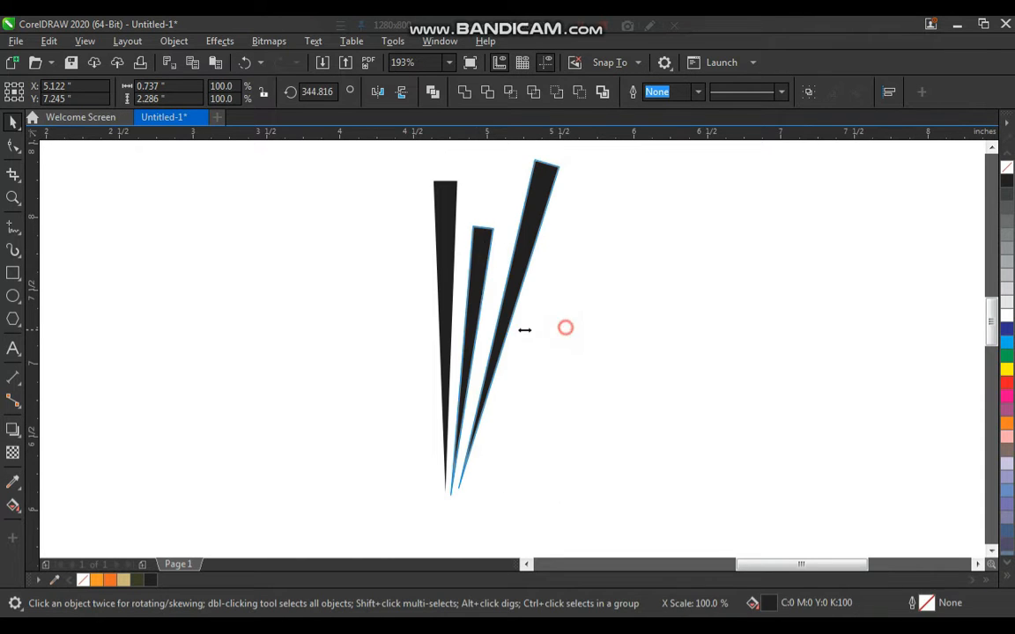
drag(462, 330, 435, 330)
right_click(435, 330)
mouse_move(421, 280)
mouse_down()
mouse_move(403, 289)
mouse_move(395, 279)
mouse_move(413, 269)
mouse_up()
Step: Group the two mirrored bars, and group the two original slanted bars
key(ctrl+g)
click(484, 259)
shift+click(518, 256)
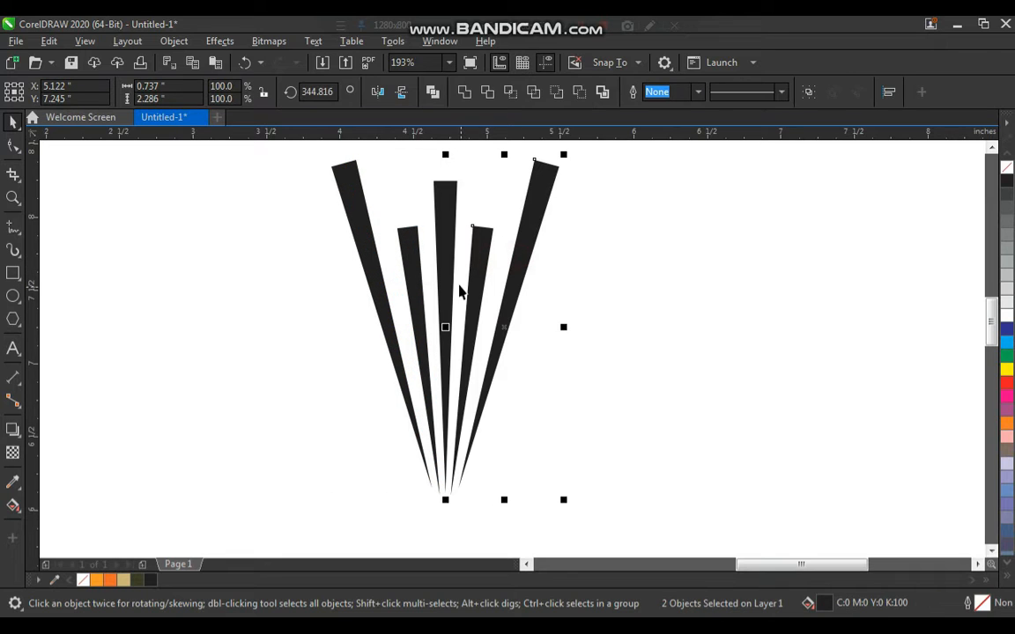
key(ctrl+g)
click(369, 249)
click(394, 275)
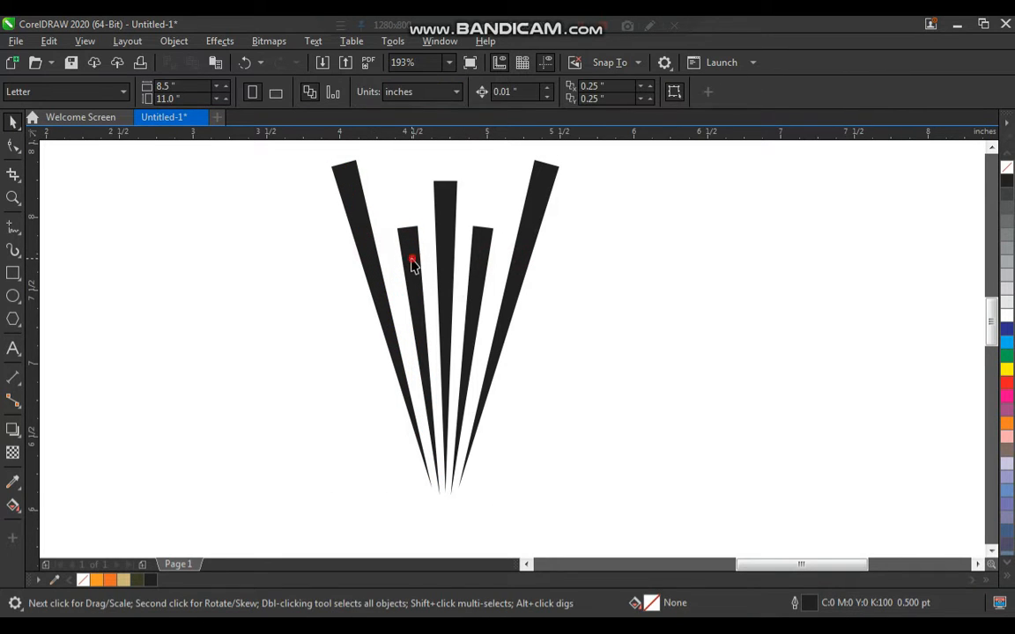
Step: Group both pairs of slanted bars together and centre them horizontally on the middle bar
click(412, 259)
shift+click(483, 250)
key(ctrl+g)
shift+click(448, 221)
key(c)
click(622, 294)
scroll(622, 293, down, 2)
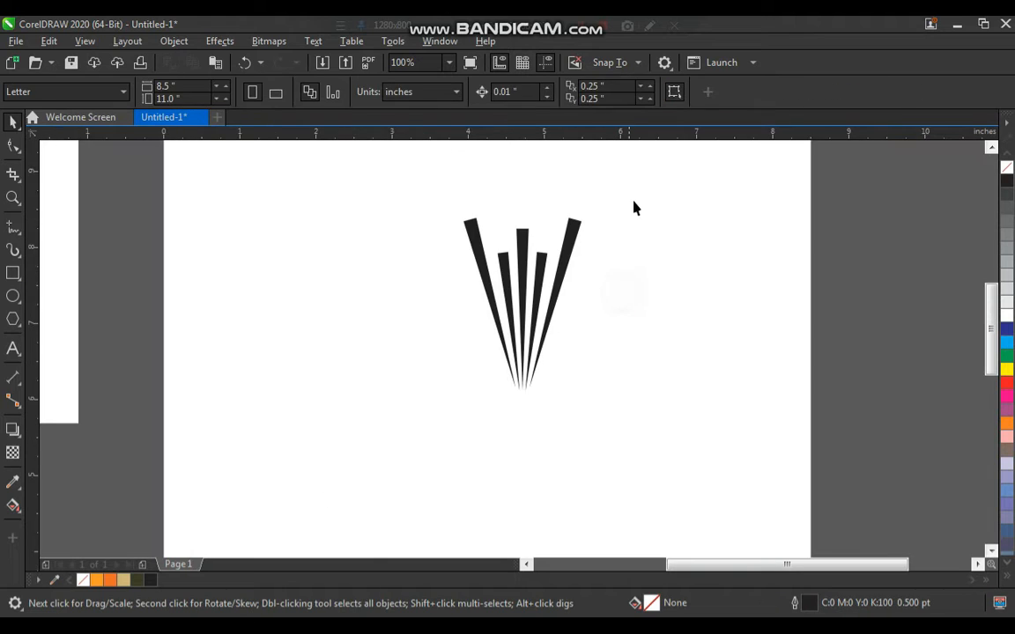
Step: Group all five bars and move the fan toward the left side of the page
drag(449, 404, 453, 398)
key(ctrl+g)
drag(525, 302, 405, 282)
Step: Move the fan's rotation centre to just below the converging bar tips
click(406, 207)
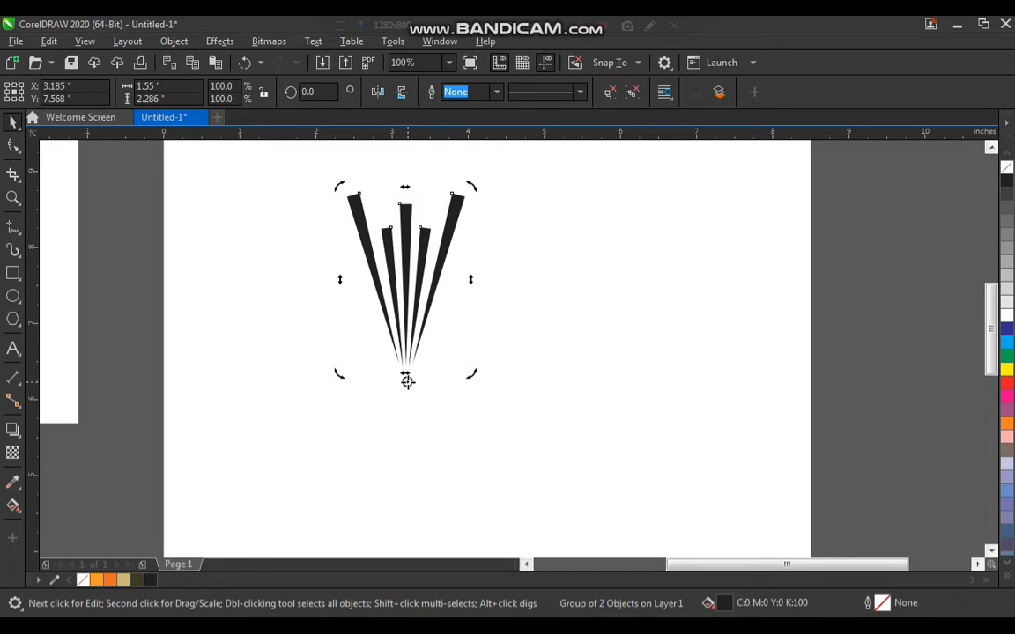
click(482, 422)
scroll(382, 208, down, 3)
scroll(476, 220, up, 2)
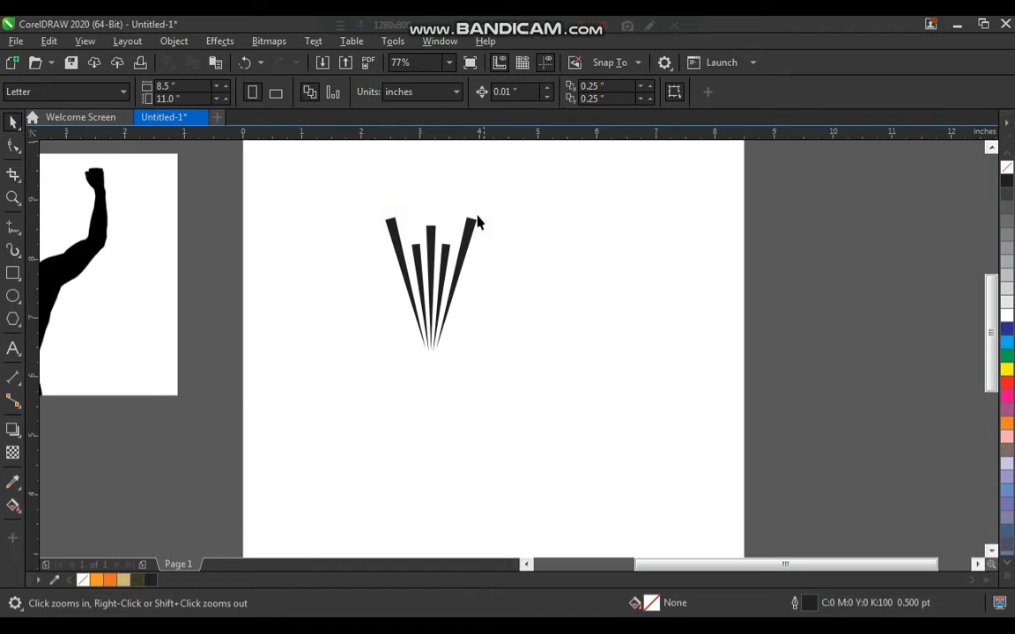
Step: Copy the fan around its rotation centre in repeated 45° turns to complete a full circular sunburst
click(467, 223)
click(467, 223)
drag(480, 214, 551, 304)
key(ctrl+r)
key(ctrl+r)
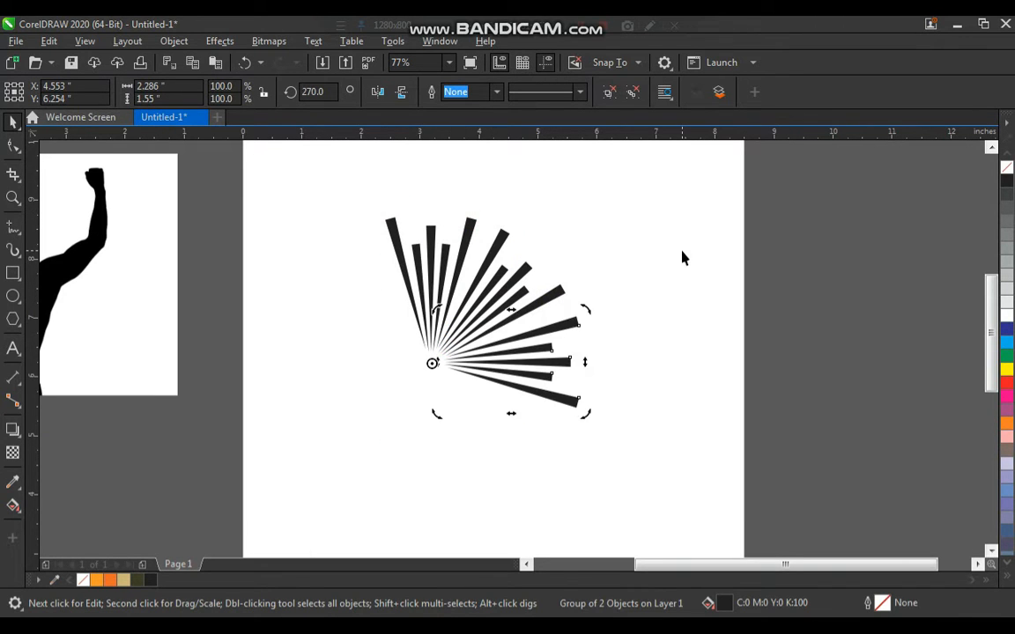
key(ctrl+r)
key(ctrl+r)
key(ctrl+r)
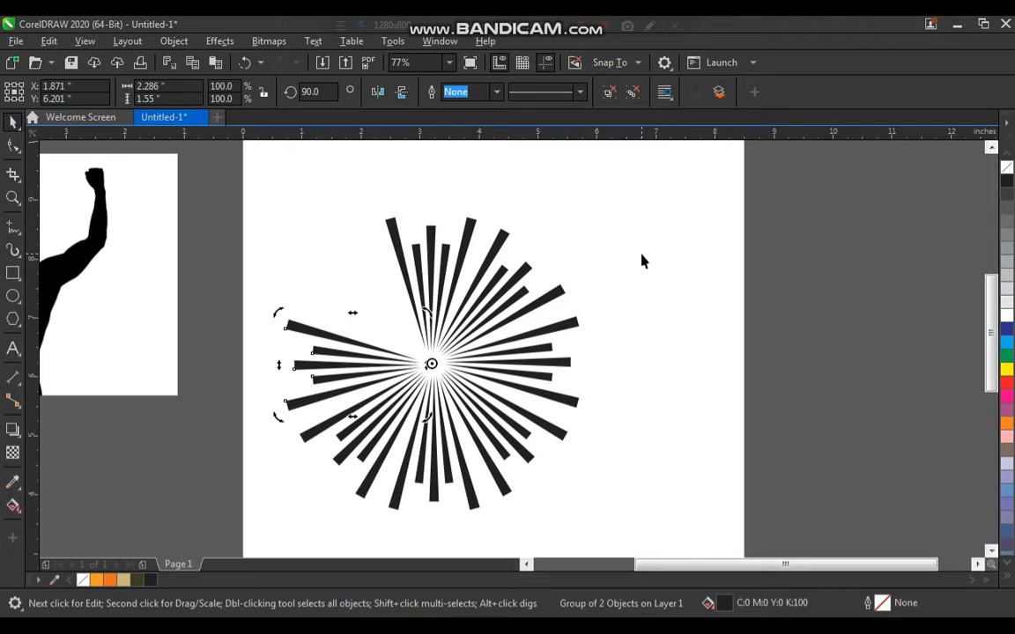
click(643, 255)
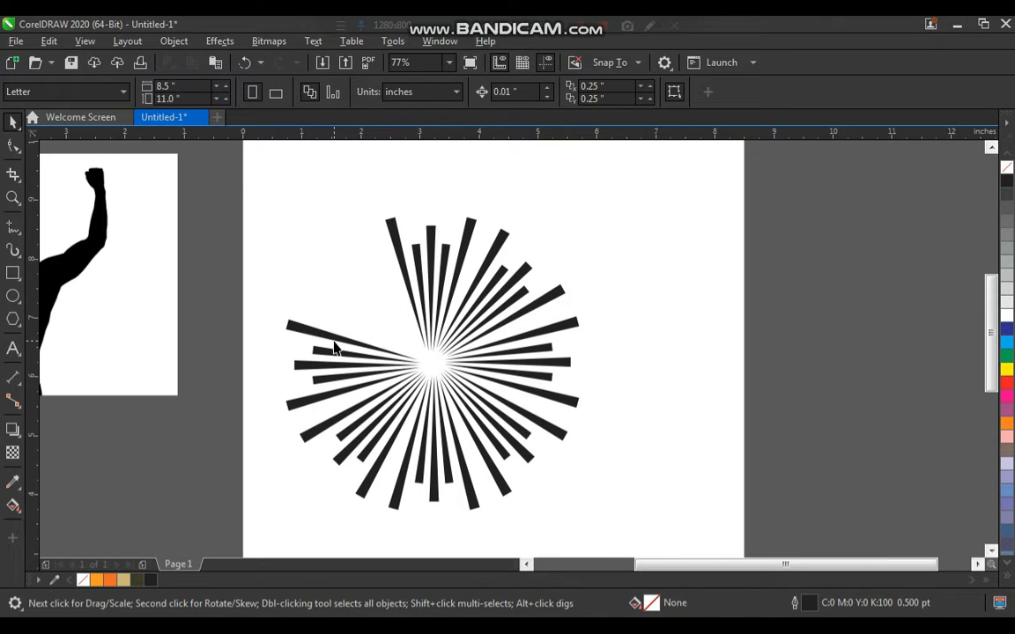
click(381, 350)
click(595, 252)
Step: Scale the whole sunburst down to about 87.4% and place it in the upper middle of the page
drag(652, 187, 256, 539)
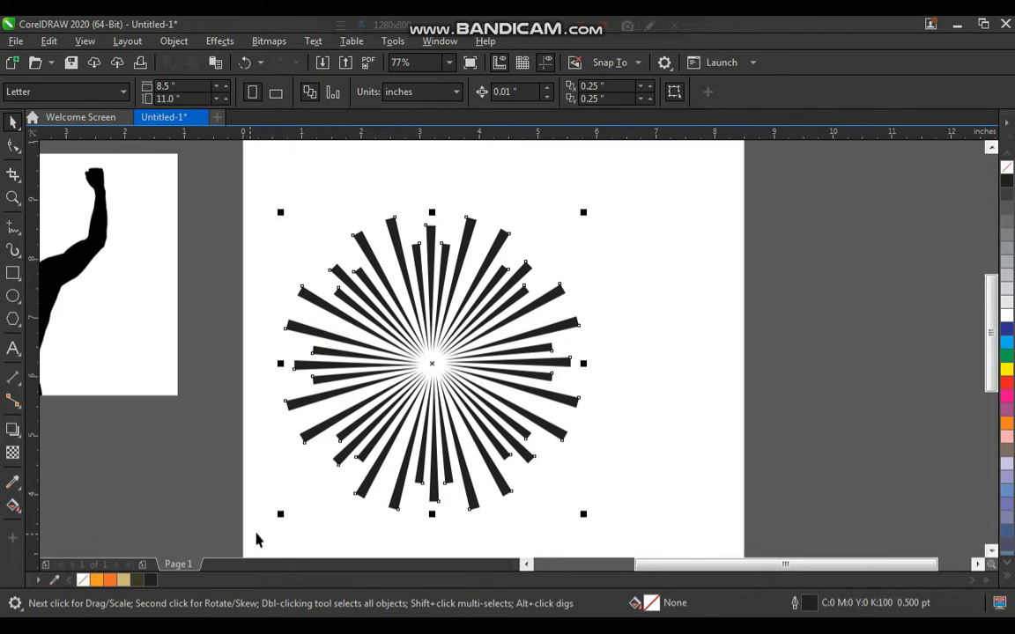
drag(562, 330, 658, 323)
drag(679, 207, 662, 224)
drag(505, 319, 453, 277)
click(666, 266)
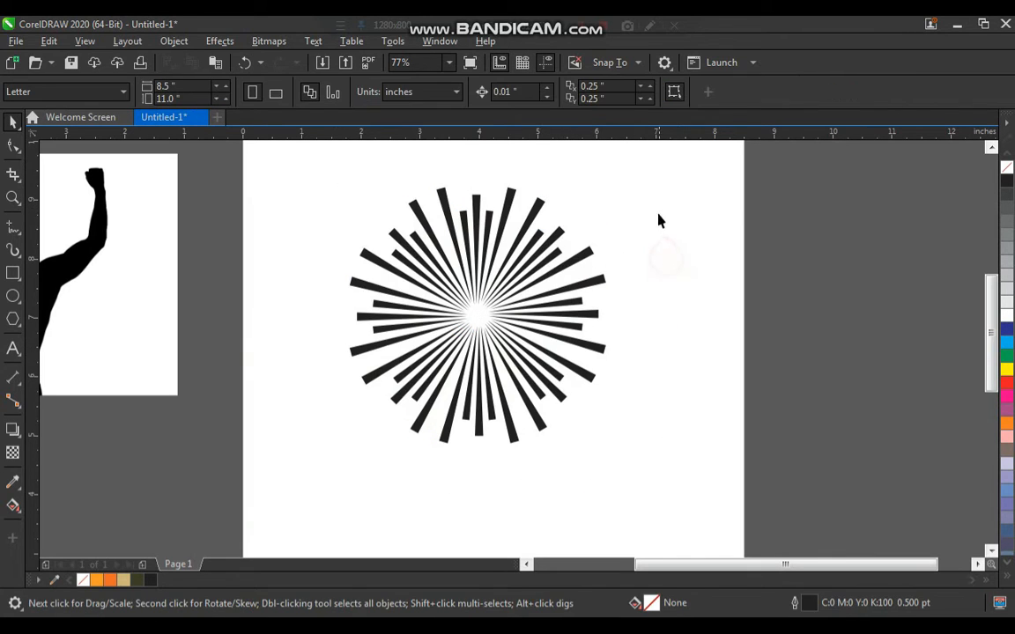
Step: Fill the bottom ray group with dark orange and the two lower diagonal ray groups with light orange #F89A20
key(z)
drag(675, 159, 286, 475)
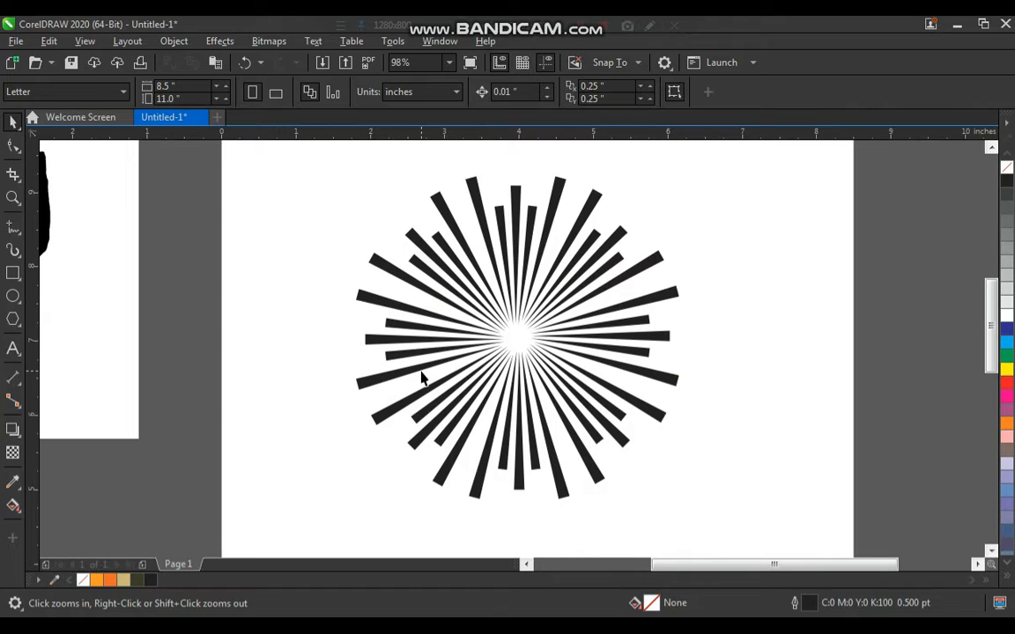
key(space)
click(518, 483)
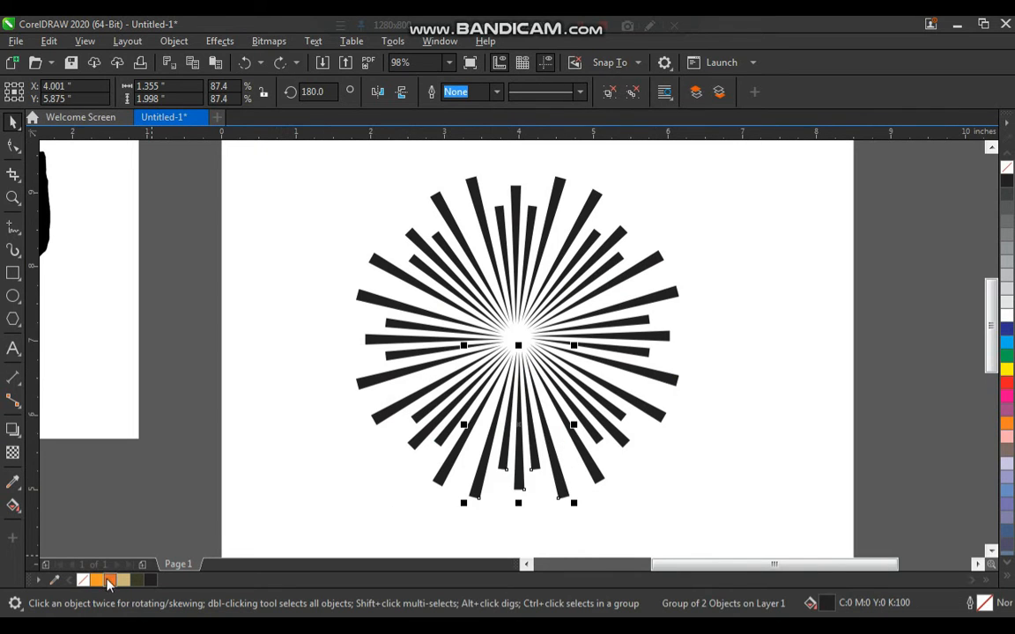
click(109, 581)
click(425, 443)
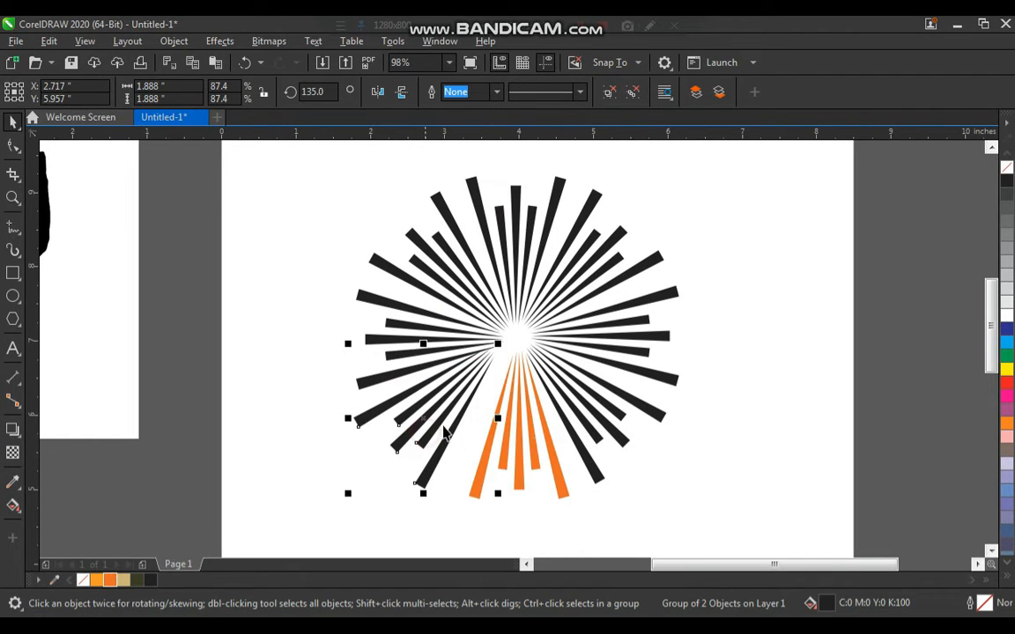
shift+click(597, 473)
click(97, 582)
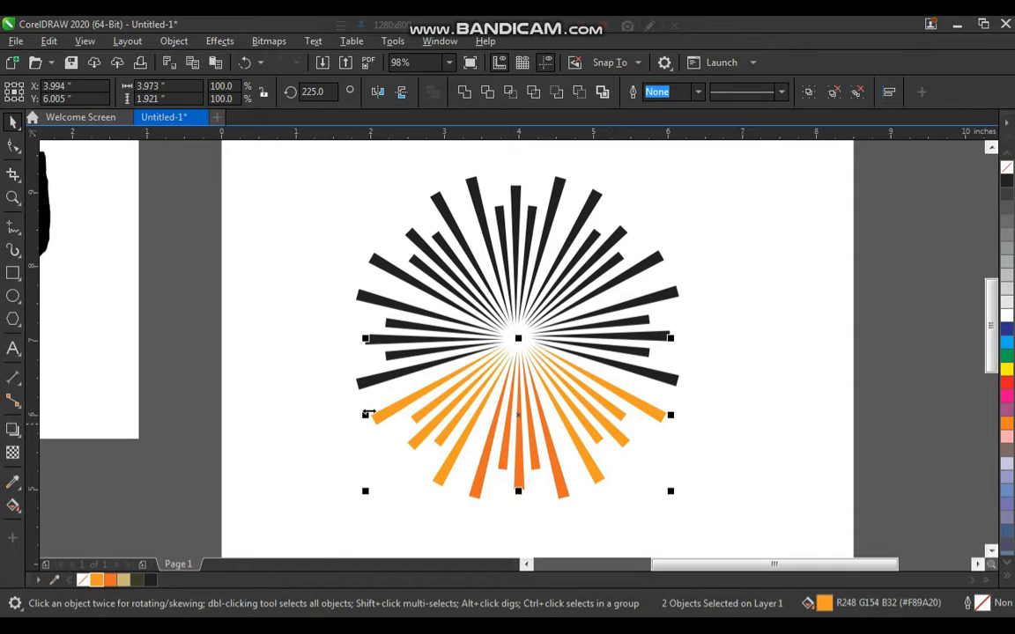
Step: Fill the two horizontal ray groups with tan and the two upper diagonal ray groups with dark olive #3C3B29
click(393, 385)
shift+click(608, 360)
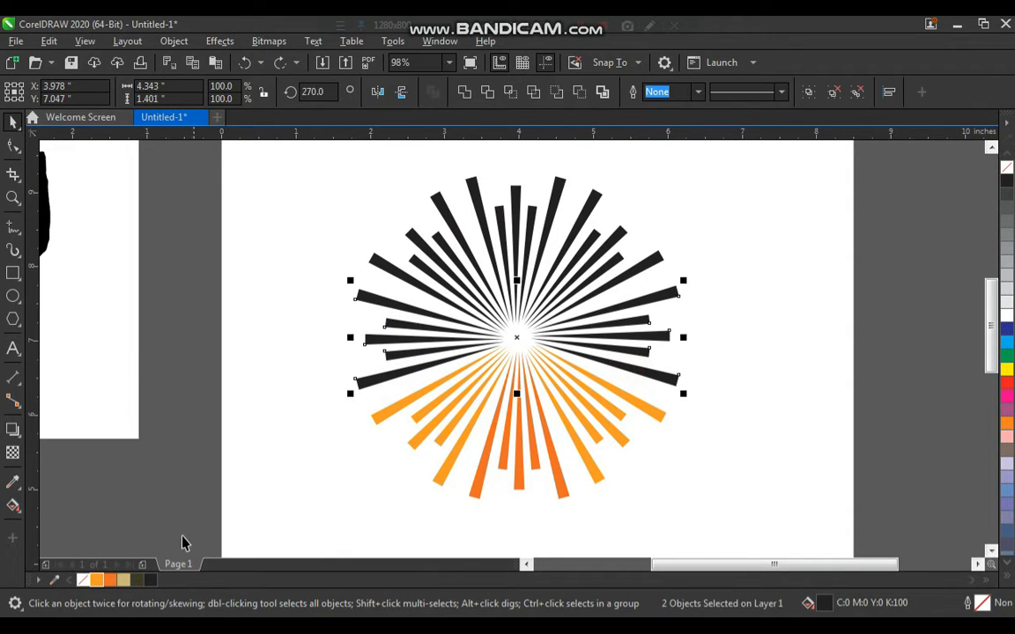
click(126, 581)
click(417, 294)
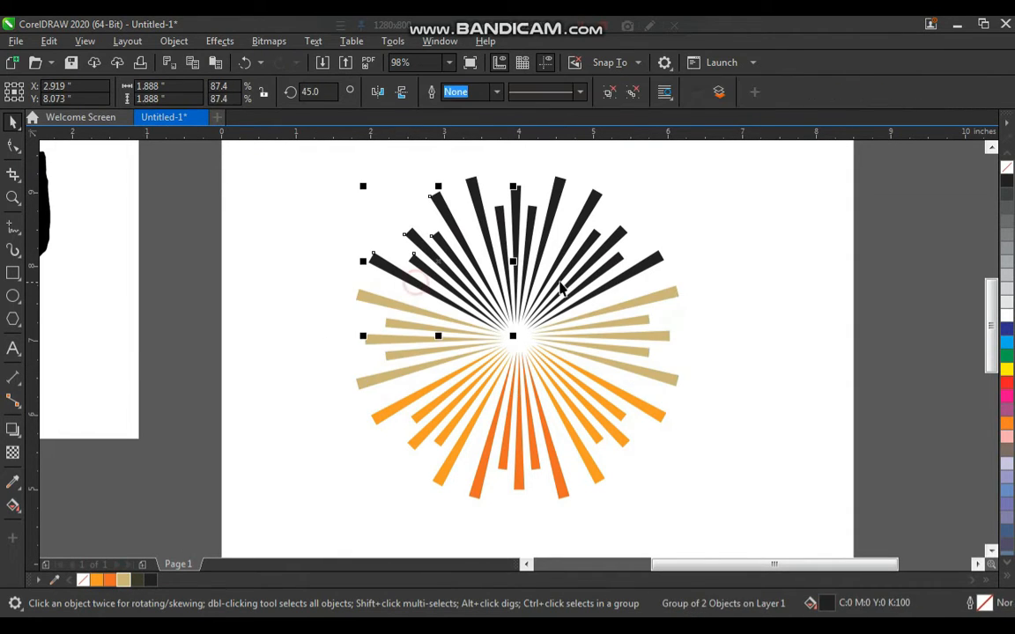
shift+click(646, 267)
click(138, 581)
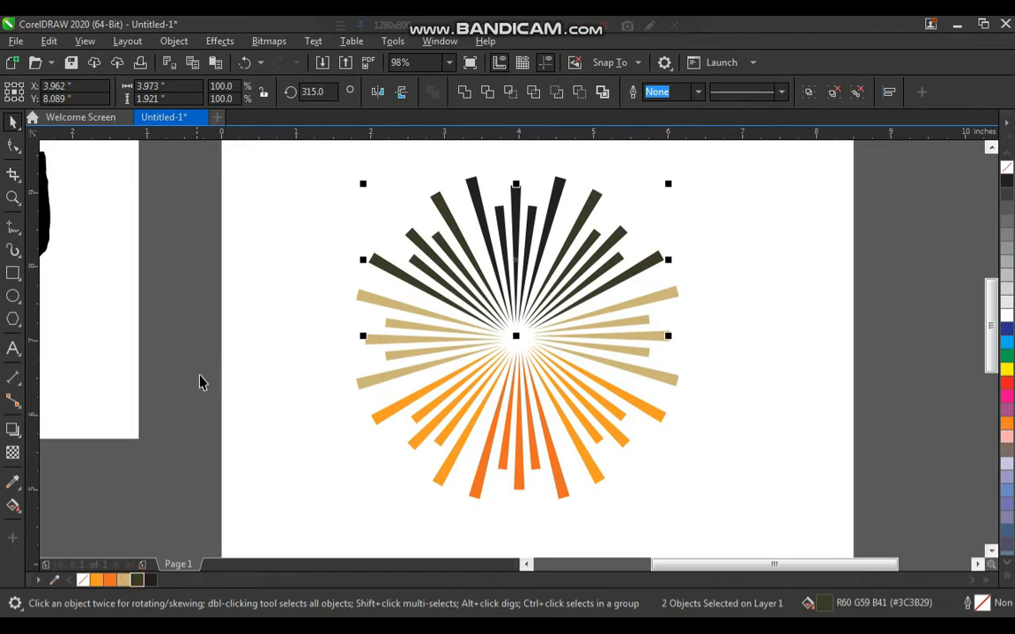
click(205, 361)
Step: Group all the coloured rays of the sunburst into one object
click(561, 201)
key(z)
drag(616, 154, 427, 375)
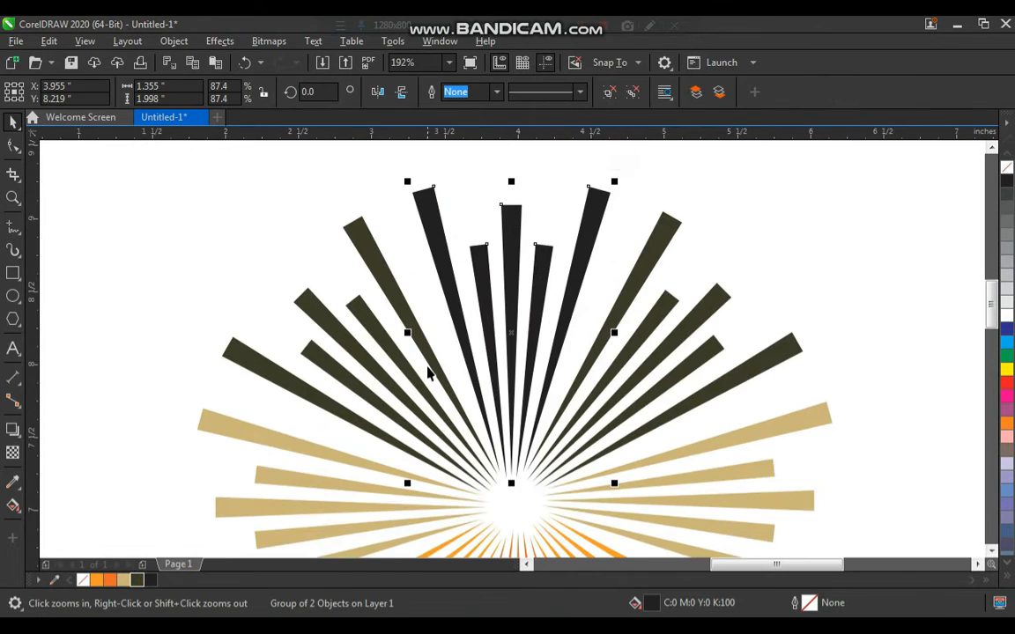
scroll(562, 272, down, 1)
click(710, 227)
drag(768, 174, 354, 553)
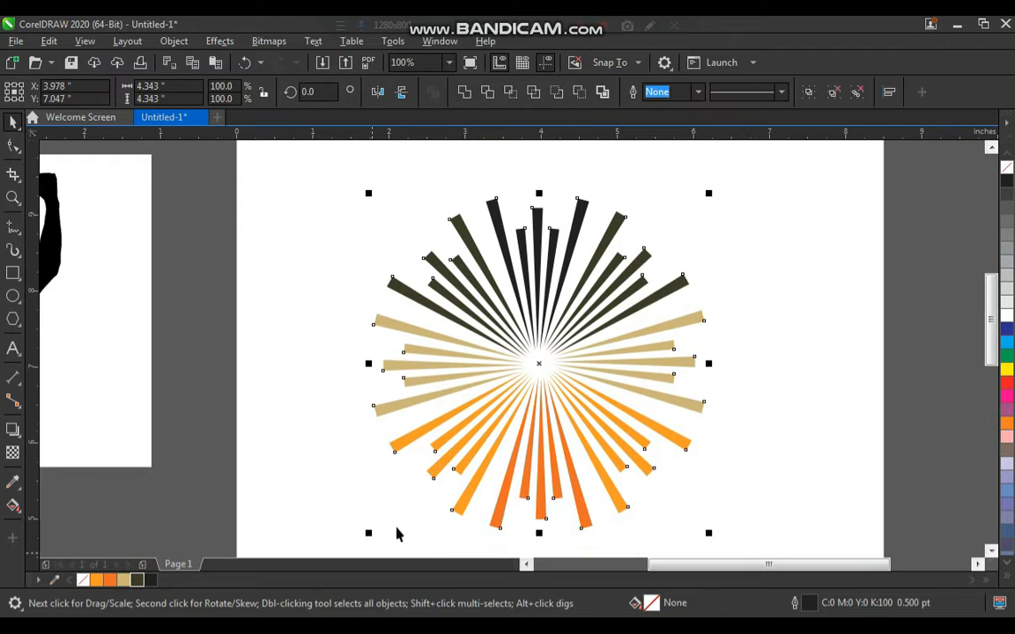
key(ctrl+g)
scroll(503, 356, down, 1)
click(528, 471)
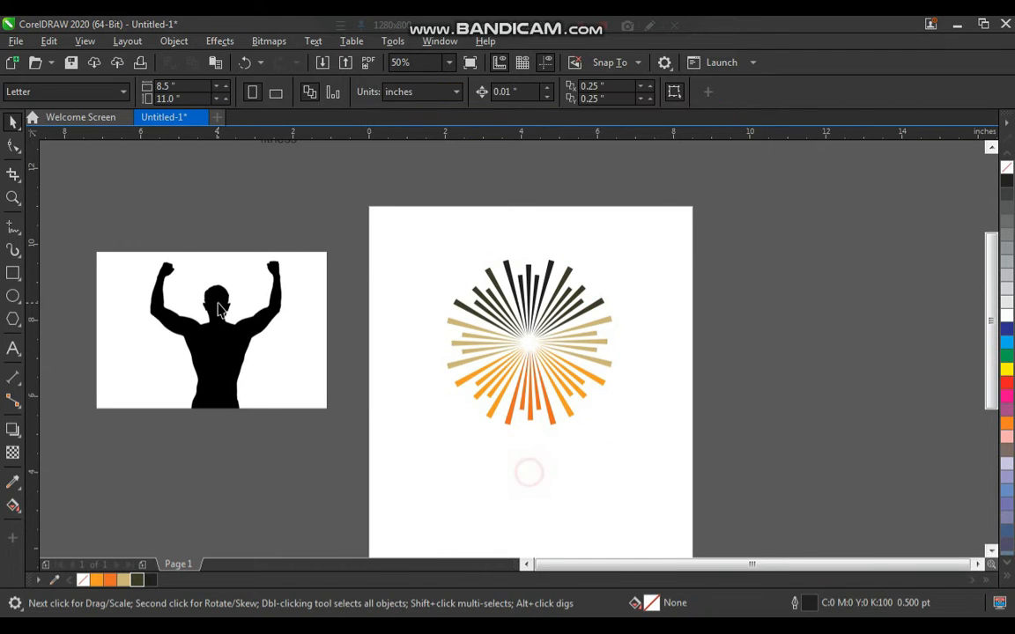
Step: Trace the bitmap of the man's silhouette into vector shapes
click(285, 384)
drag(286, 384, 288, 370)
key(F2)
drag(203, 268, 481, 501)
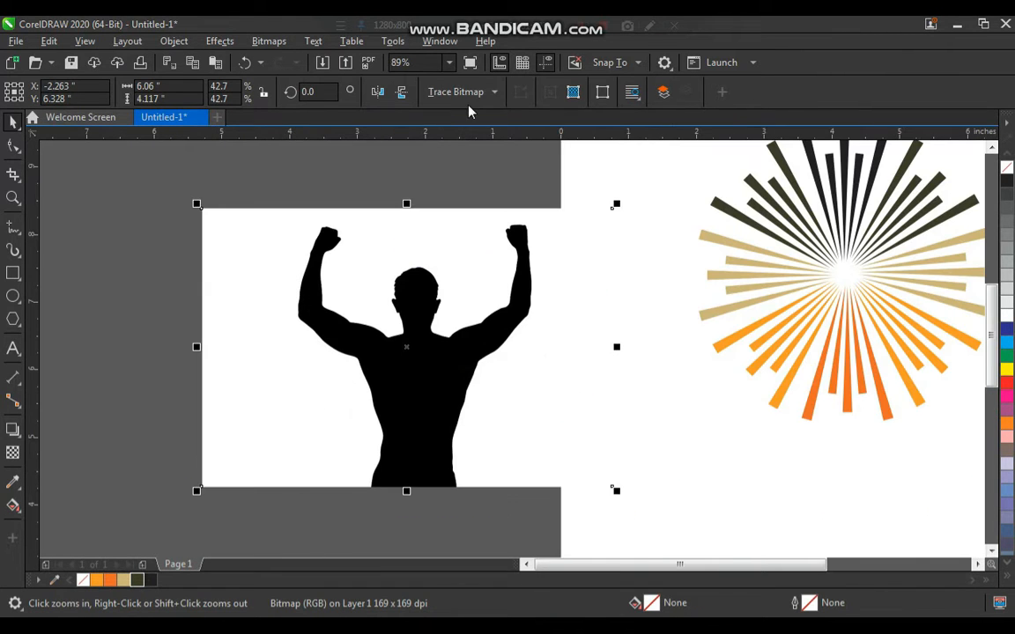
click(465, 98)
click(464, 112)
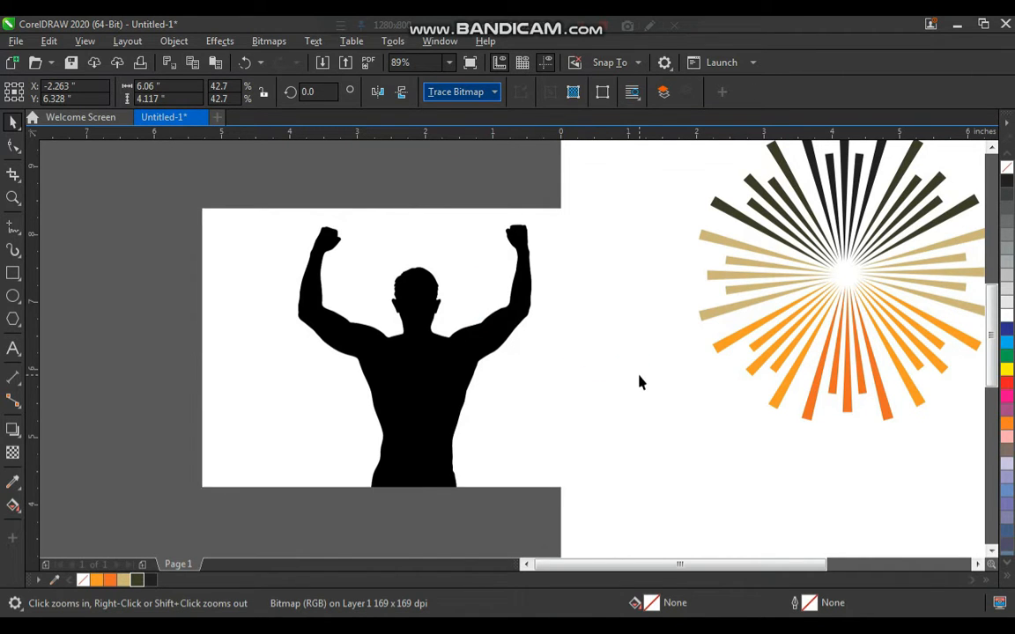
Step: Move the traced silhouette off to the side and delete the original bitmap
click(666, 407)
drag(390, 366, 294, 363)
click(581, 338)
key(Delete)
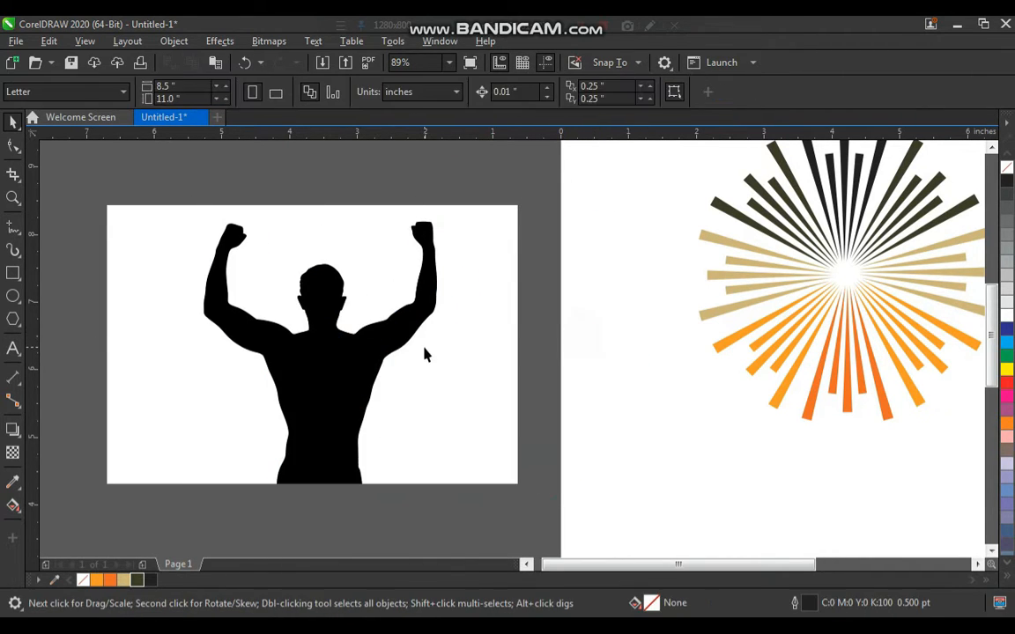
Step: Ungroup the traced silhouette and delete its white background
drag(425, 354, 493, 364)
key(ctrl+u)
click(623, 310)
click(528, 374)
key(Delete)
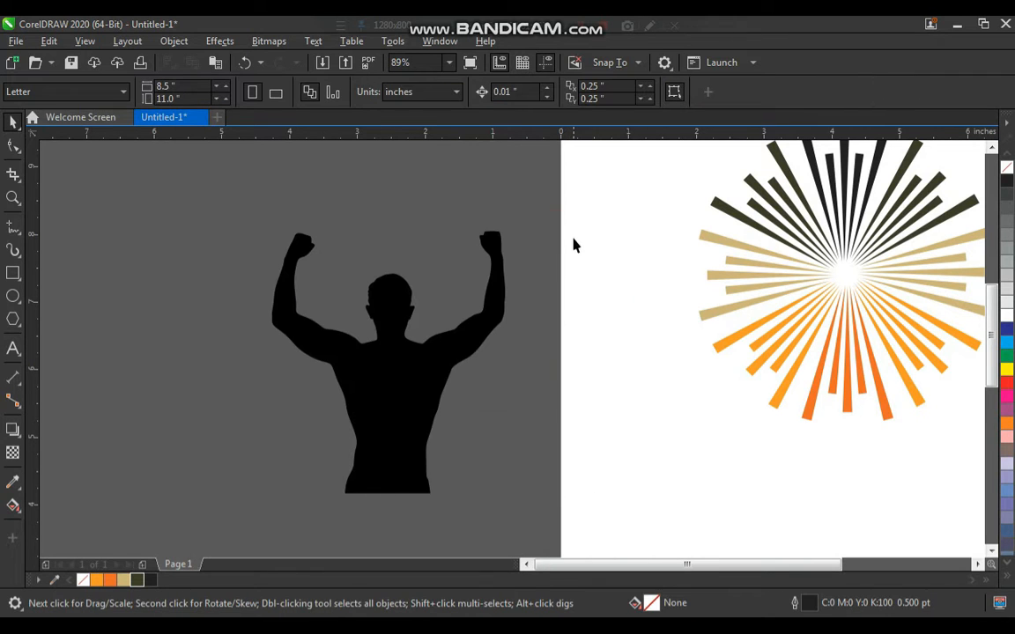
Step: Move the black silhouette onto the page and bring it in front of the sunburst
drag(567, 176, 234, 553)
scroll(325, 372, down, 2)
drag(350, 362, 556, 385)
key(F2)
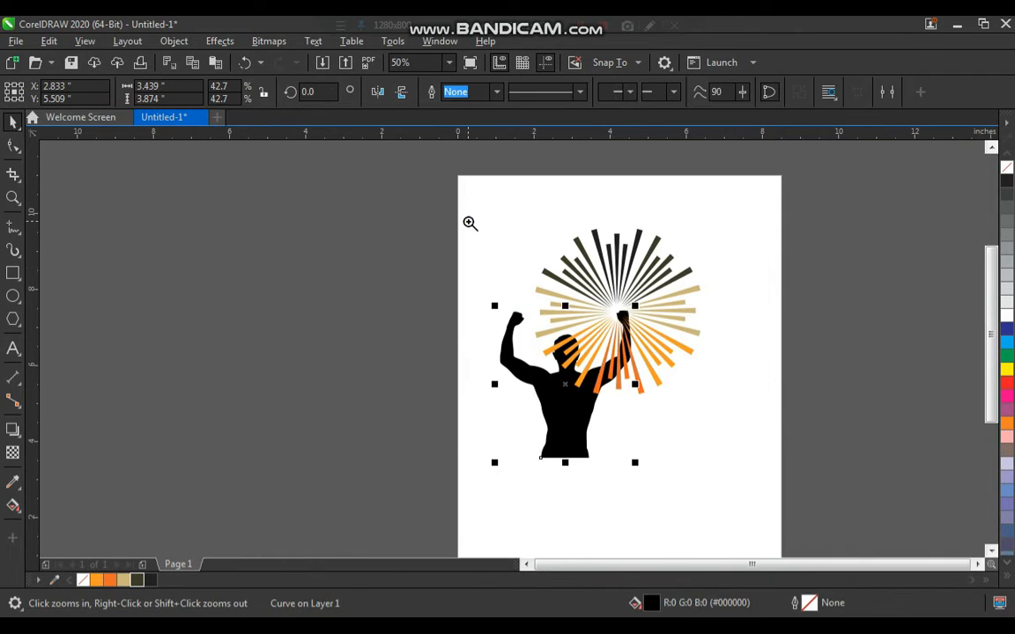
drag(468, 220, 747, 497)
key(shift+Page_Up)
Step: Position the silhouette over the sunburst, centred horizontally, with the head near the middle of the rays
drag(462, 432, 542, 357)
shift+click(632, 304)
click(711, 288)
key(F2)
drag(372, 431, 736, 163)
click(615, 222)
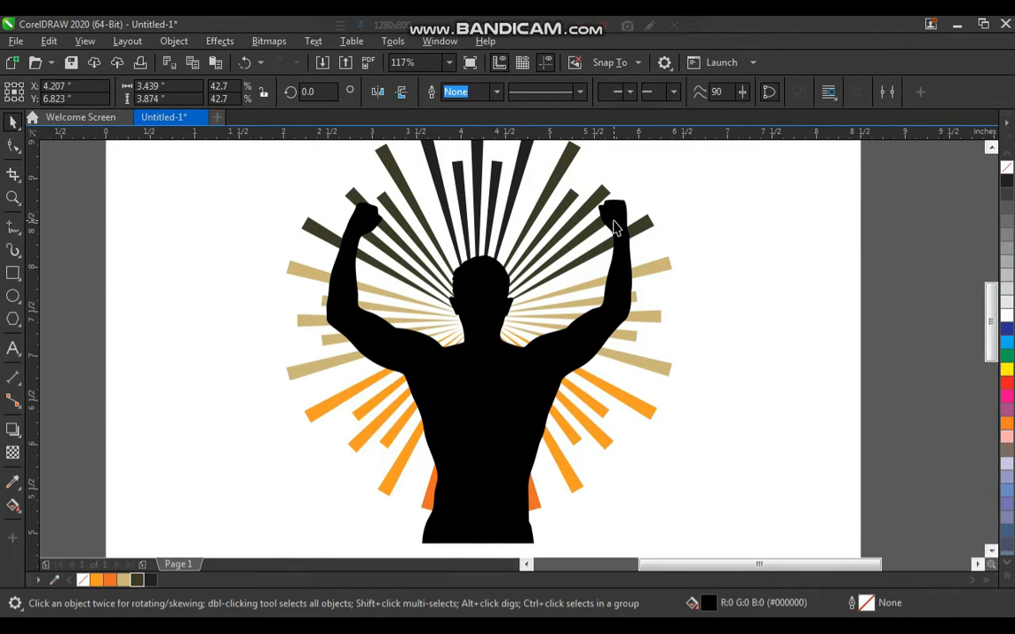
click(757, 274)
scroll(449, 350, down, 2)
Step: Draw a circle about 1.97 inches in diameter and align its centre with the sunburst's centre
key(F2)
drag(369, 213, 635, 479)
click(12, 295)
drag(257, 189, 415, 347)
shift+click(498, 196)
key(c)
key(e)
click(743, 299)
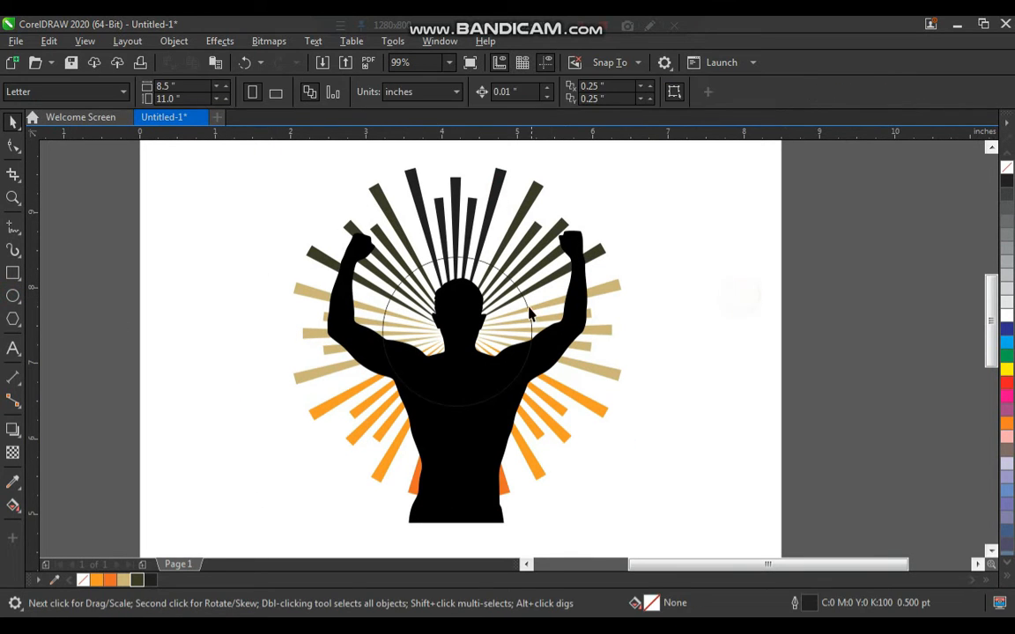
Step: Enlarge the circle from its centre to about 4.435 inches in diameter so it surrounds the sunburst
click(525, 308)
click(540, 339)
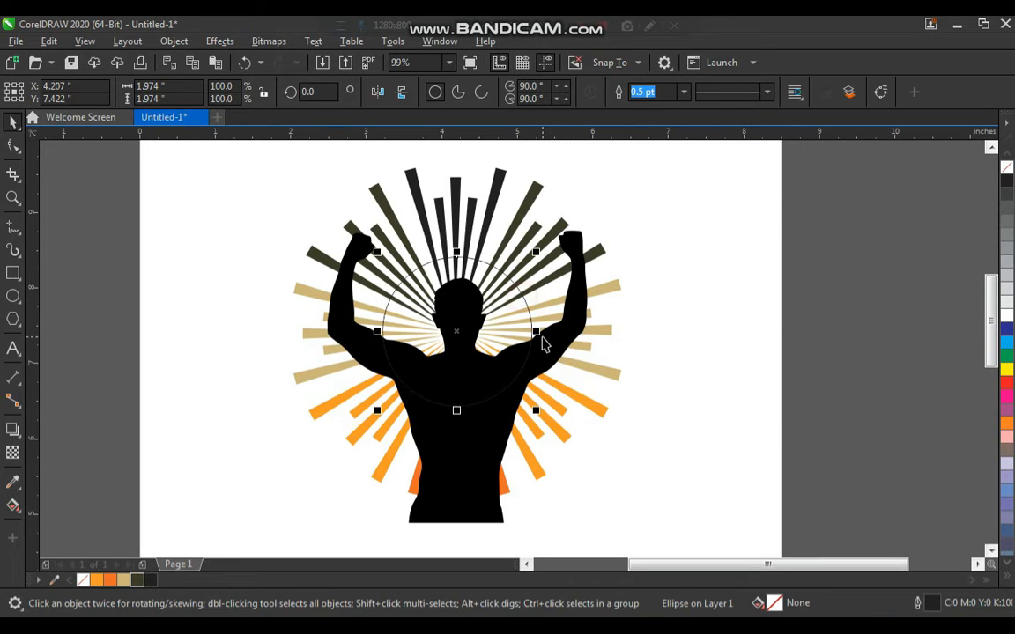
drag(538, 255, 711, 163)
Step: Intersect the silhouette with the surrounding circle, then select the circle
shift+click(499, 455)
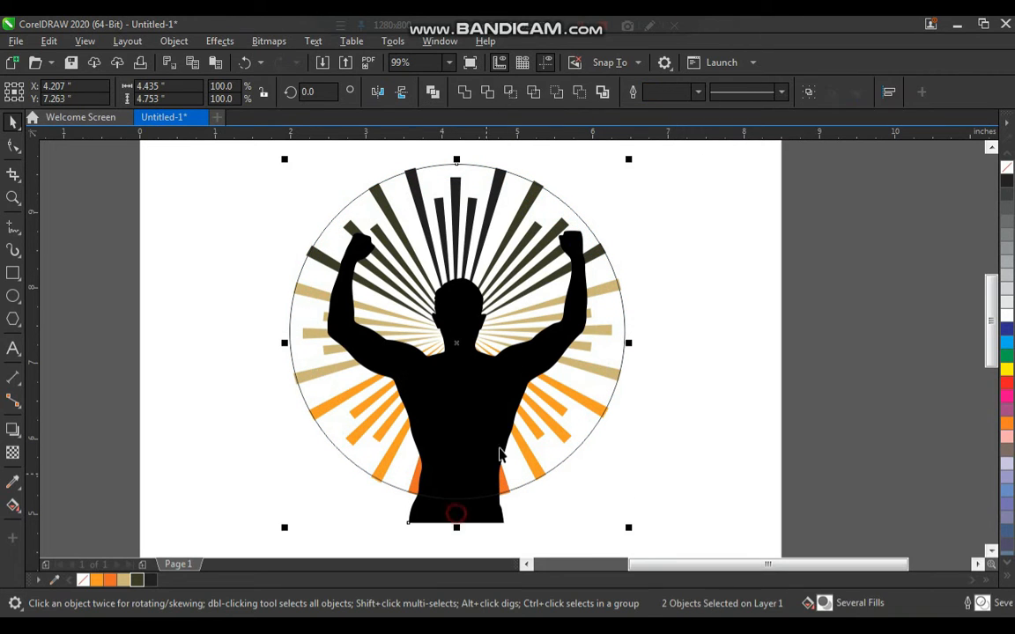
click(510, 92)
click(614, 389)
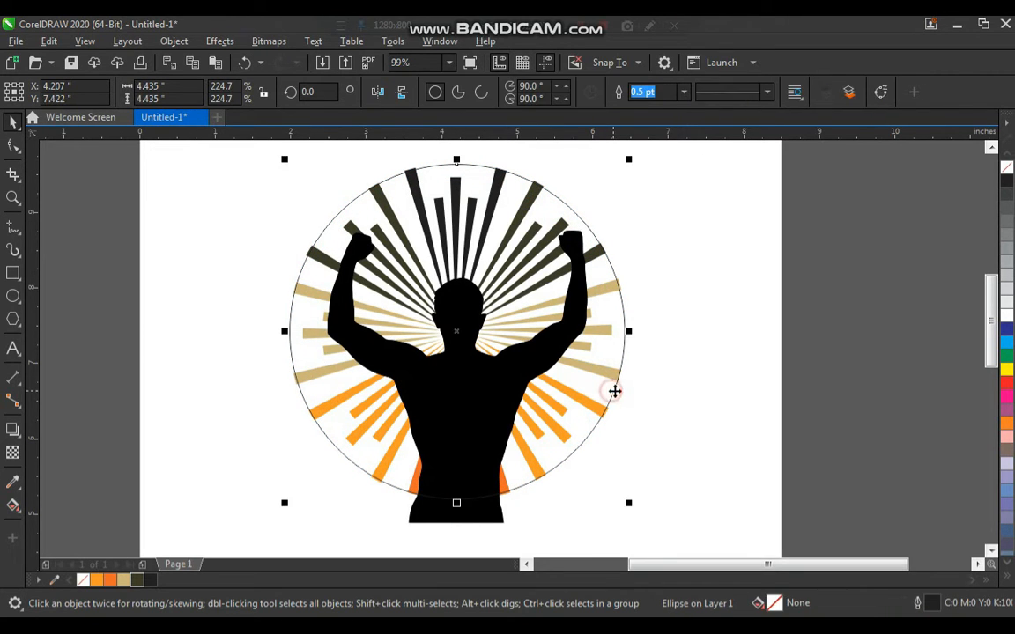
Step: Delete the surrounding circle and the original uncropped silhouette, keeping only the intersected figure
key(Delete)
click(481, 518)
key(Delete)
click(695, 451)
scroll(418, 295, down, 1)
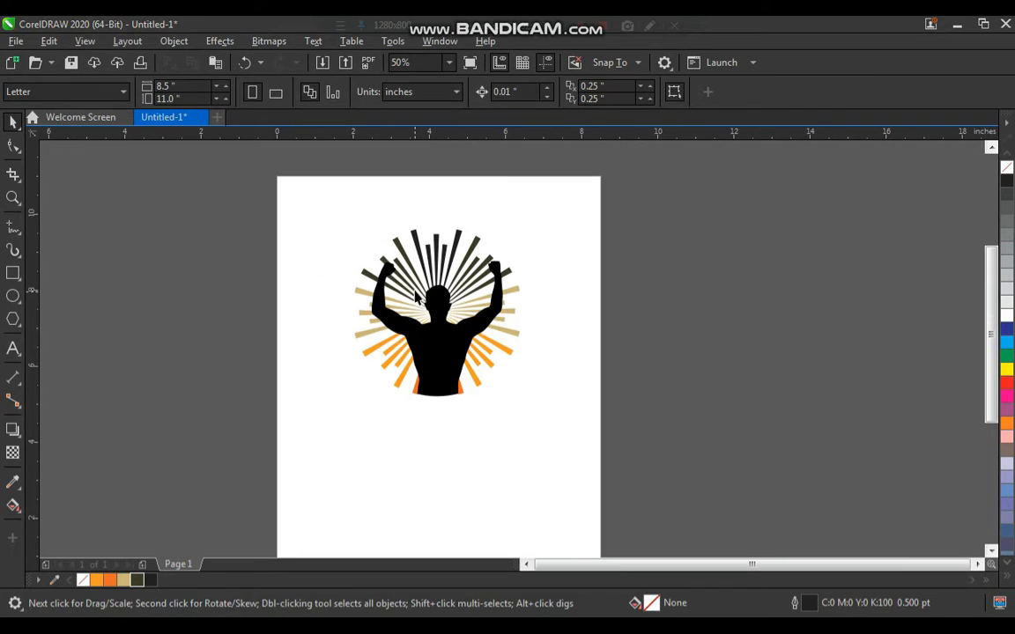
key(F2)
drag(318, 211, 637, 488)
click(677, 200)
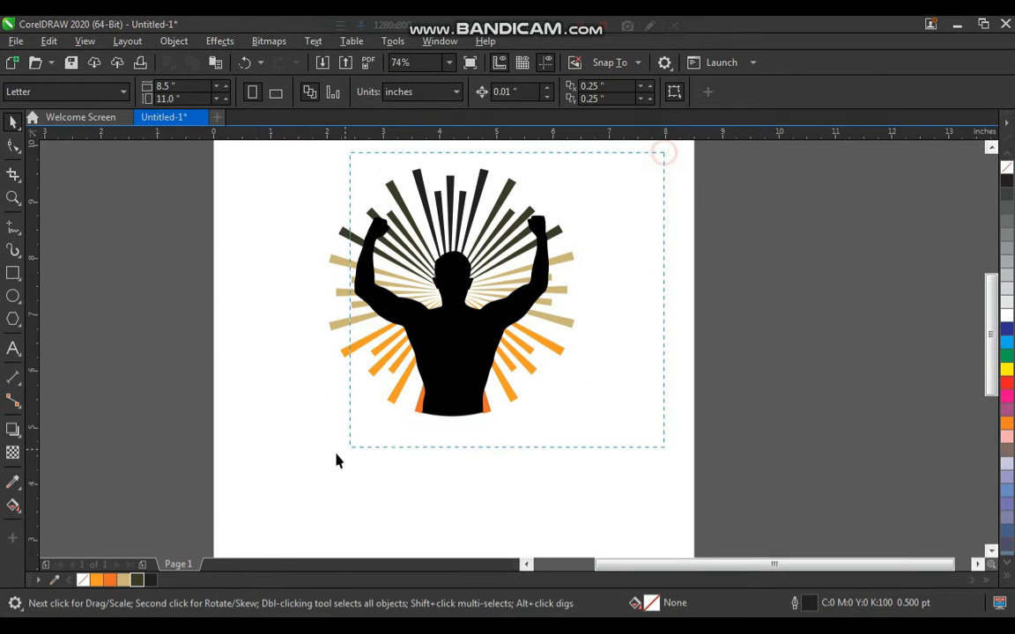
drag(336, 453, 315, 460)
drag(432, 358, 392, 356)
key(ctrl+z)
click(633, 370)
scroll(468, 364, down, 1)
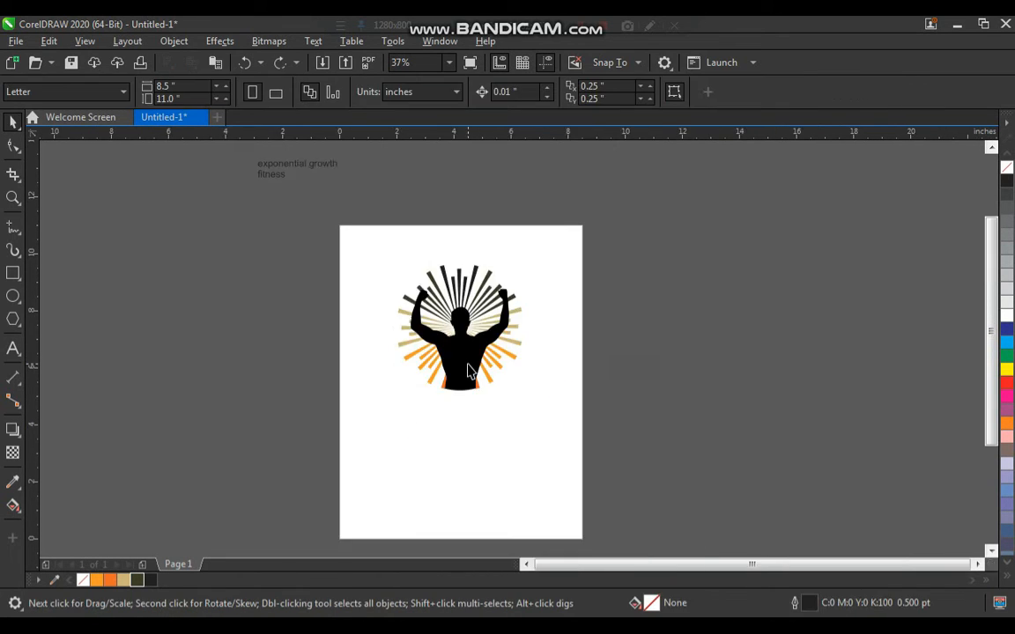
Step: Split the two-line text into separate lines and move "exponential growth" below the silhouette
key(F2)
drag(221, 479, 775, 90)
drag(323, 222, 448, 264)
key(F2)
drag(337, 243, 746, 593)
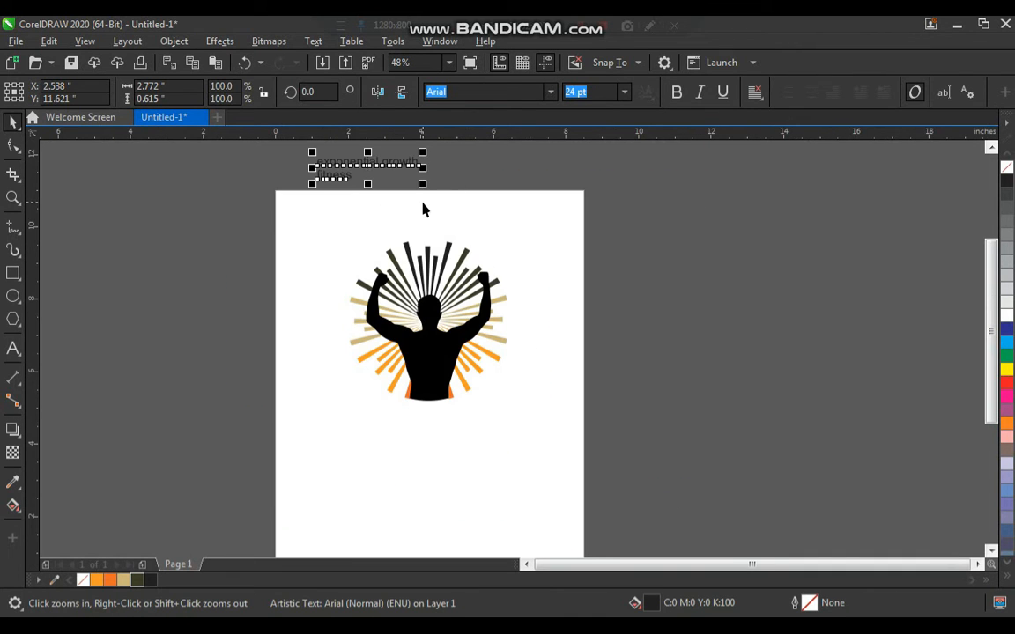
click(441, 202)
drag(408, 168, 482, 447)
Step: Change the "exponential growth" text to uppercase
key(F2)
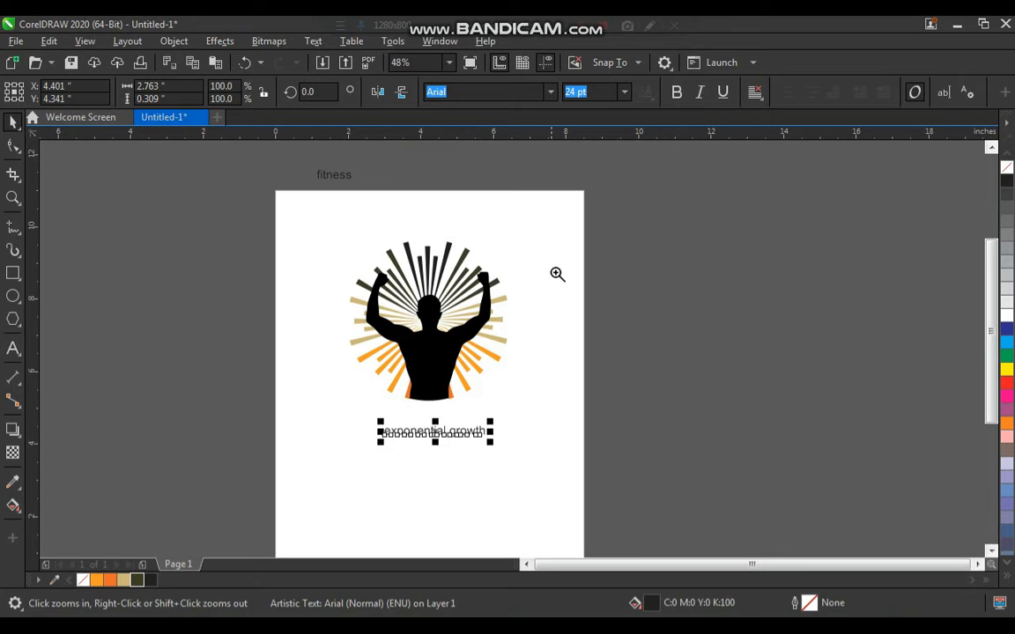
drag(577, 219, 377, 447)
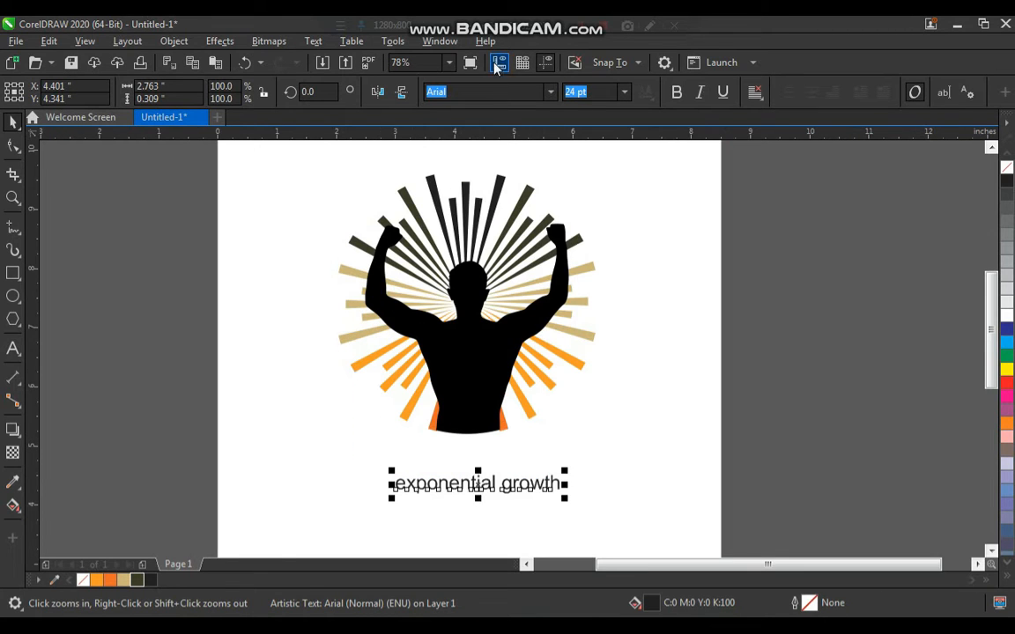
click(314, 41)
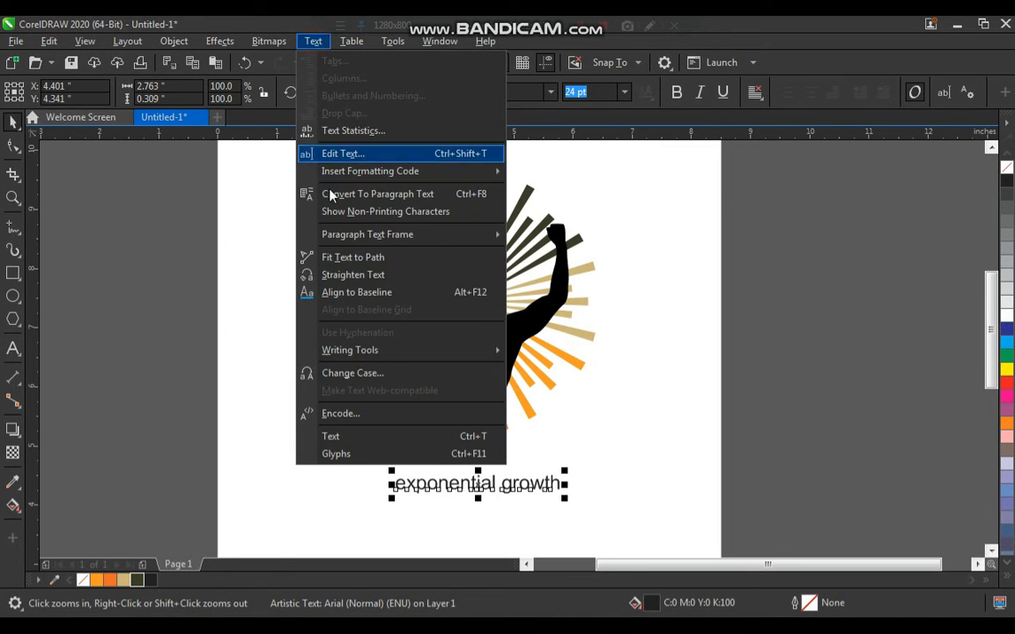
click(389, 373)
click(473, 308)
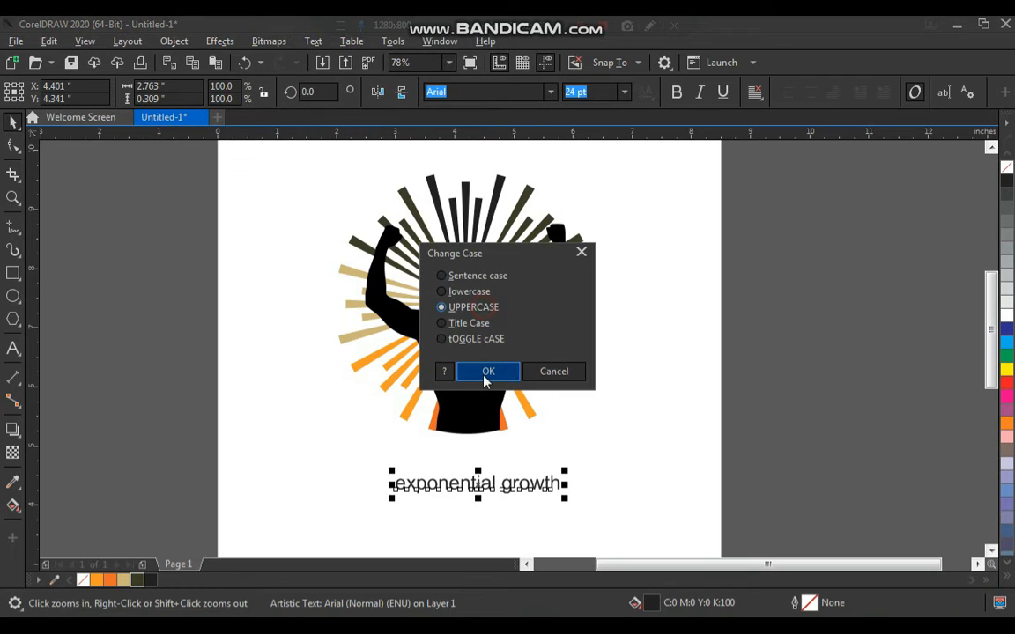
click(488, 371)
click(695, 353)
Step: Draw a circle about 2.83 inches in diameter and align its centre with the sunburst's centre
key(z)
key(F3)
drag(416, 267, 653, 506)
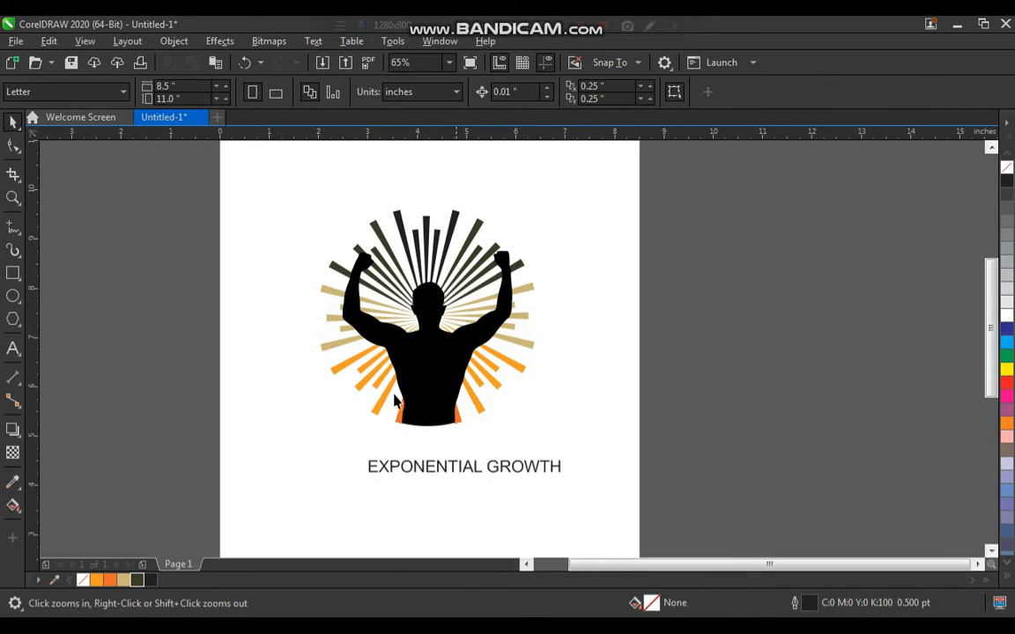
click(13, 295)
drag(220, 291, 366, 439)
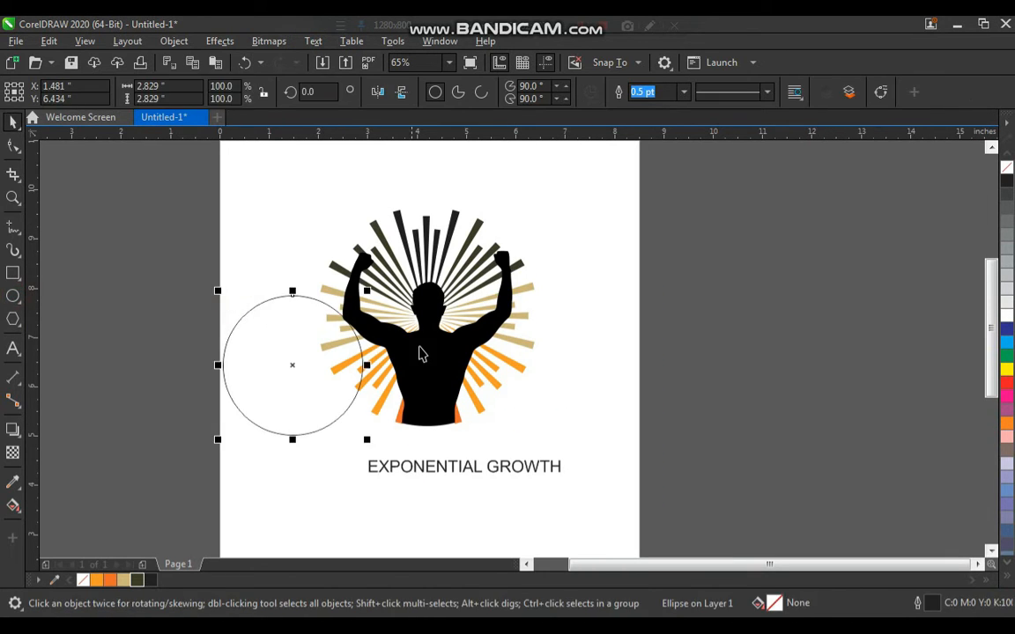
shift+click(449, 267)
key(e)
key(c)
click(614, 255)
Step: Enlarge the circle from its centre to about 4.84 inches in diameter so it surrounds the sunburst
click(491, 263)
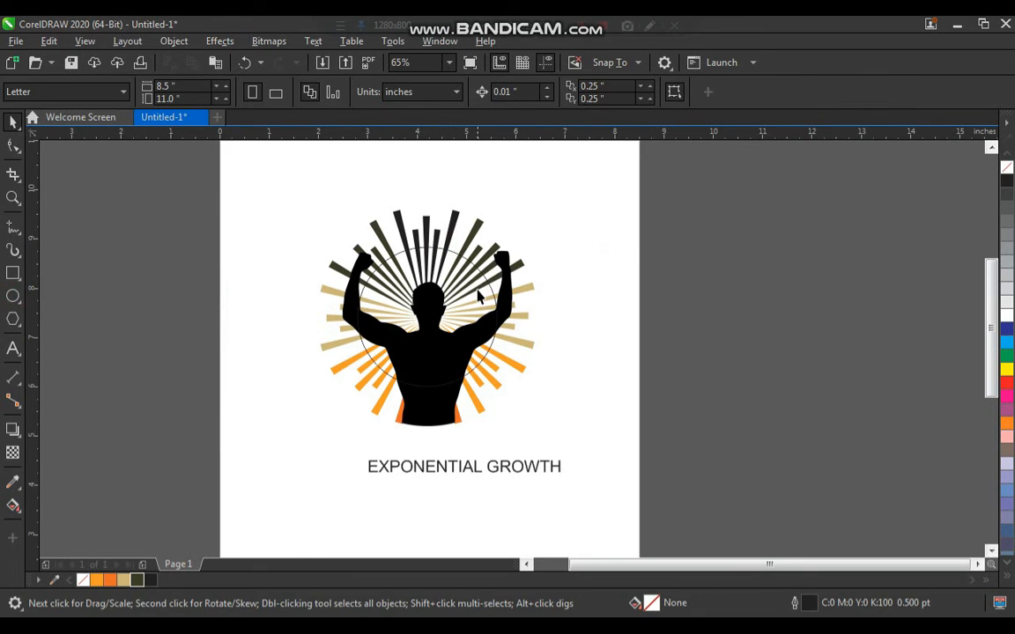
click(489, 283)
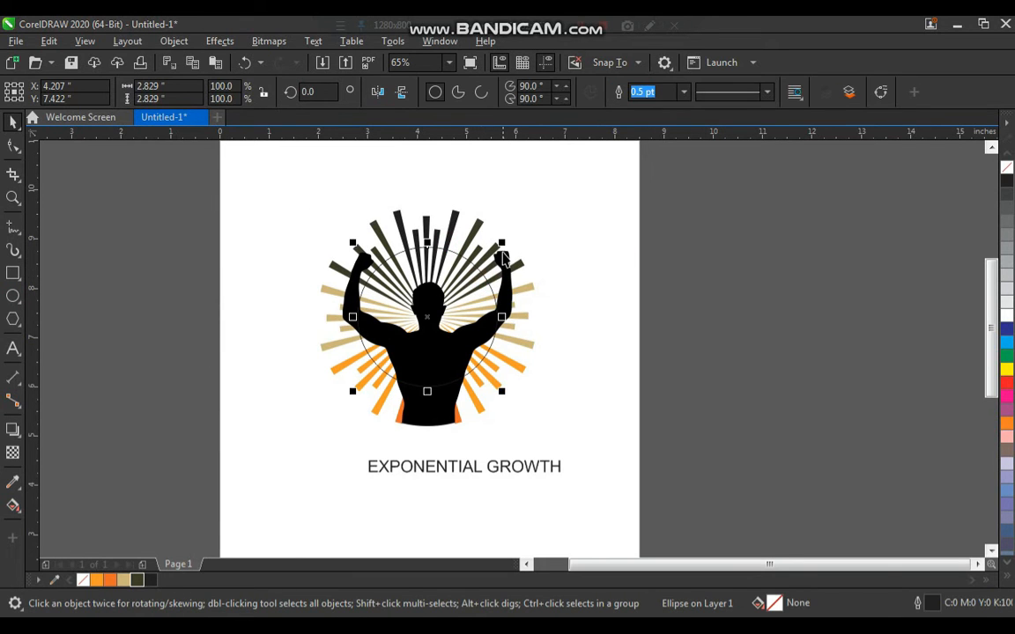
drag(506, 244, 578, 195)
Step: Move the EXPONENTIAL GROWTH text left beneath the circle, make it bold and enlarge it to about 32.9 pt
click(536, 467)
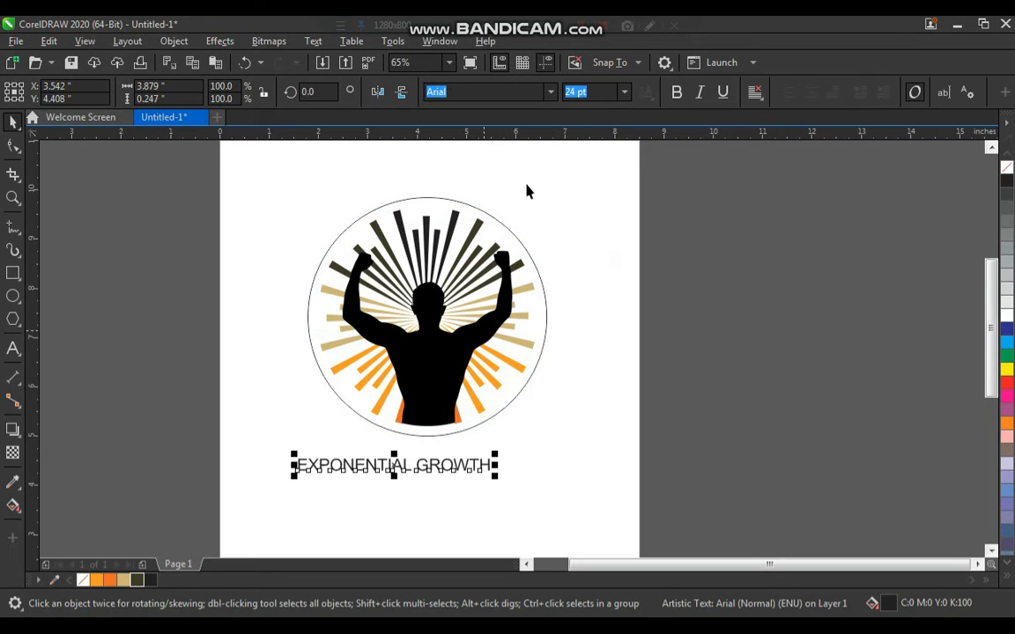
click(676, 94)
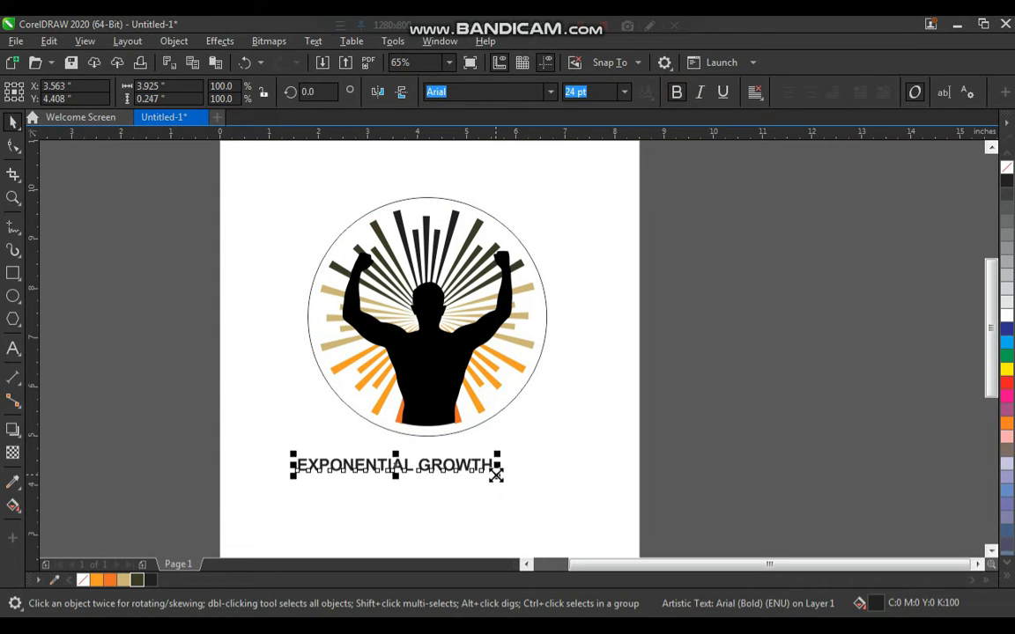
drag(496, 474, 530, 491)
key(z)
drag(185, 509, 670, 176)
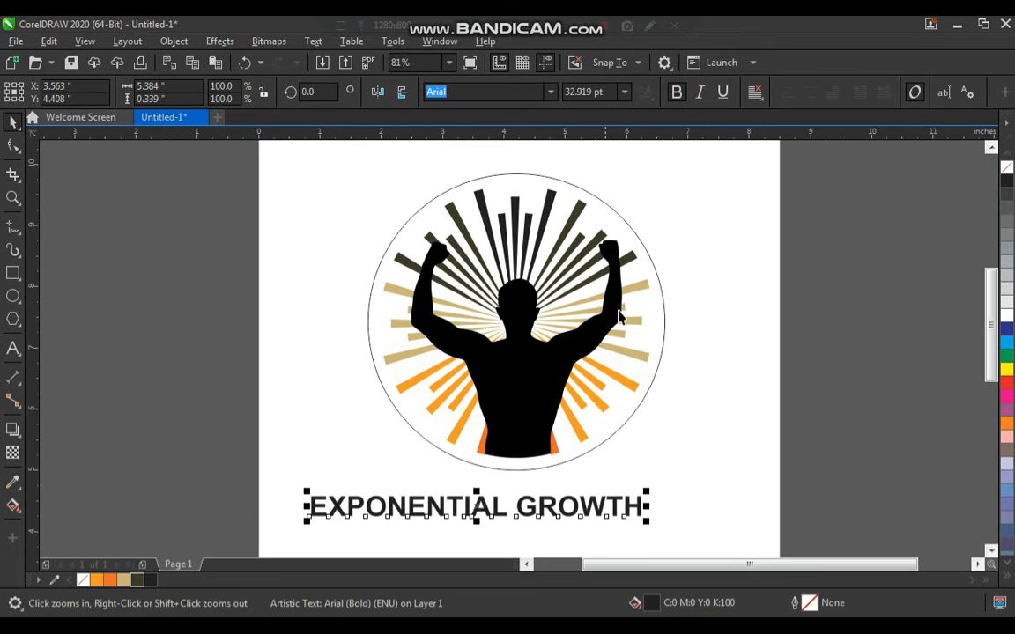
Step: Fit the EXPONENTIAL GROWTH text to the circle so it arches over the upper outside edge
key(space)
click(718, 288)
click(643, 508)
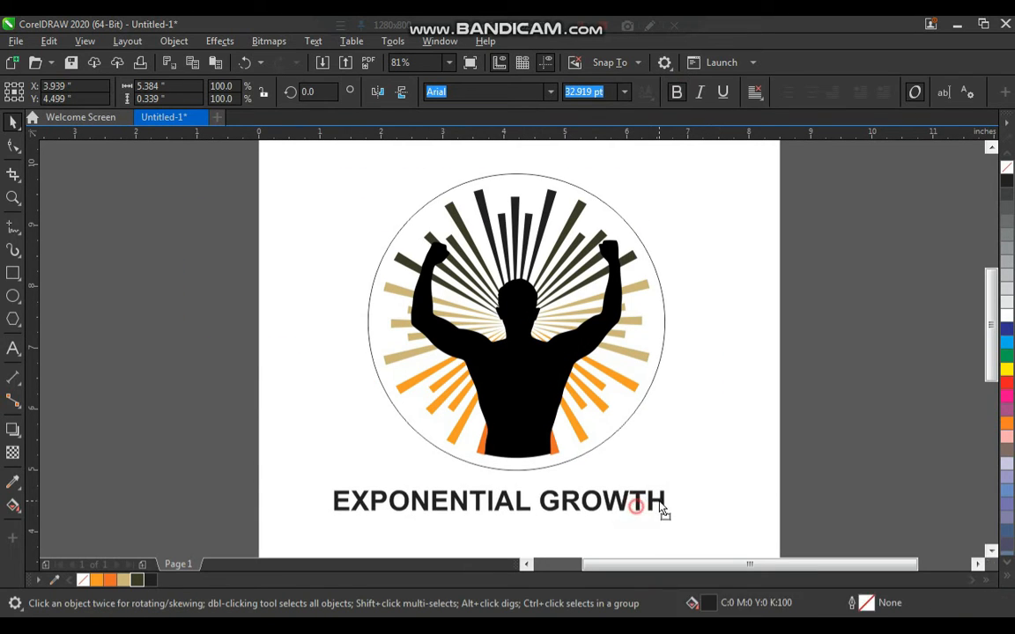
shift+click(660, 285)
click(313, 42)
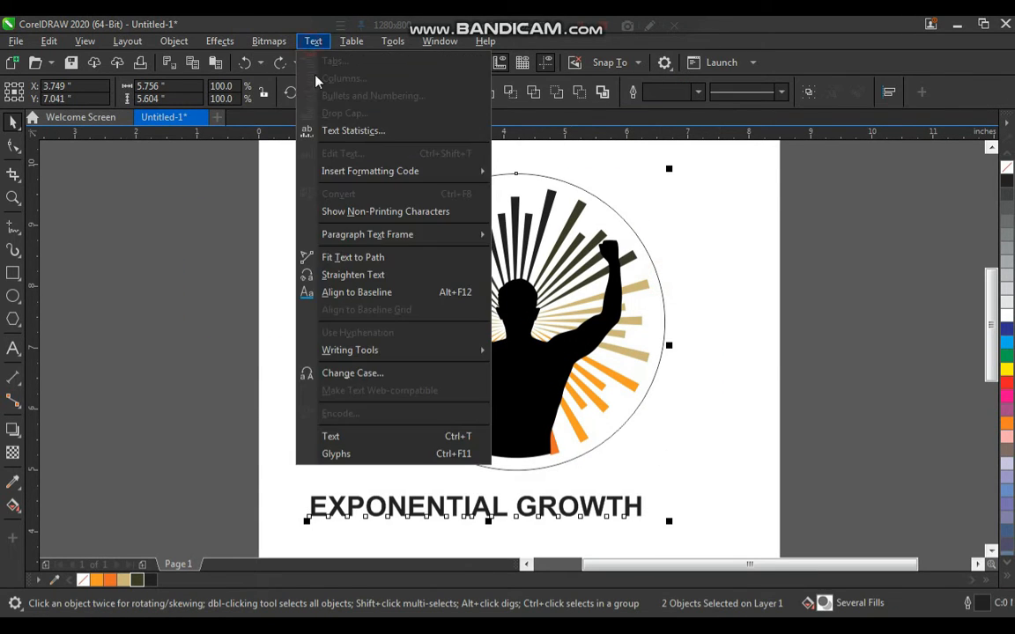
click(355, 258)
key(z)
drag(294, 380, 705, 197)
key(space)
click(709, 339)
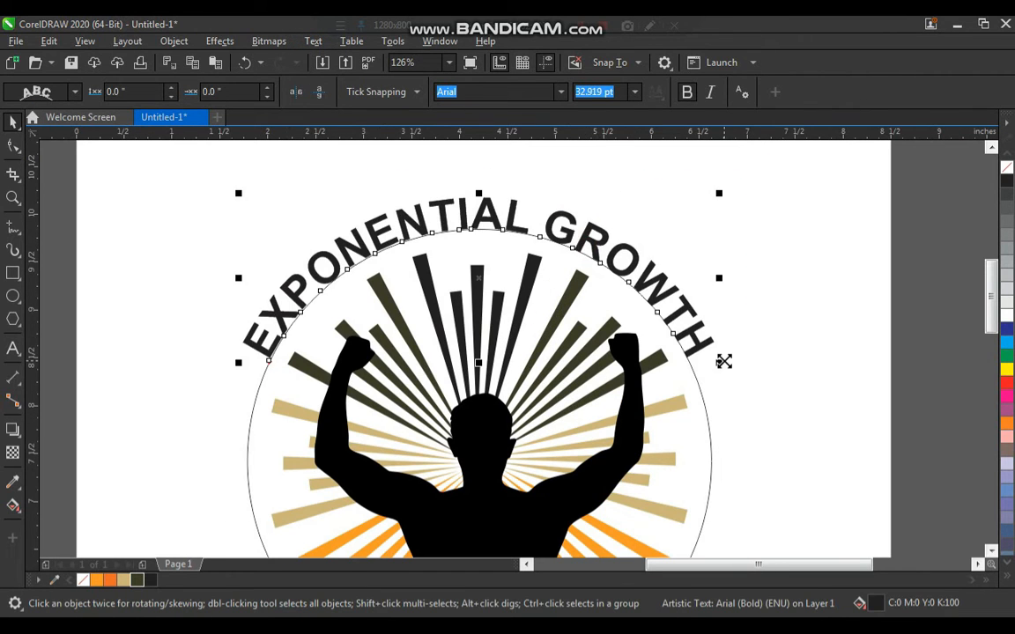
Step: Enlarge the arched EXPONENTIAL GROWTH text to about 35.3 pt and convert it to curves
drag(724, 361, 743, 378)
key(F2)
drag(766, 184, 265, 476)
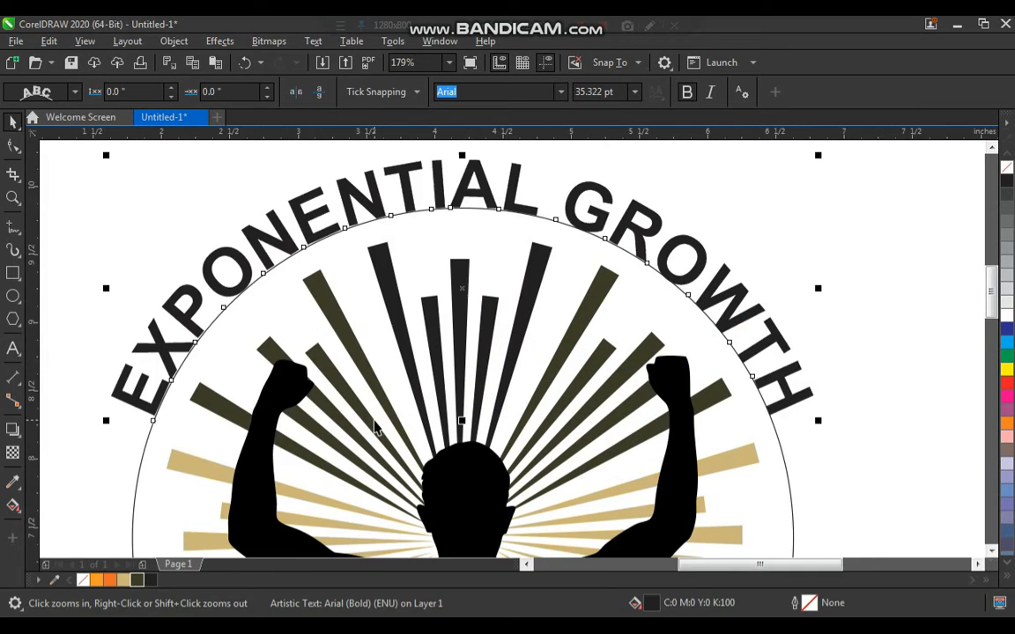
key(ctrl+q)
scroll(455, 278, down, 2)
click(727, 249)
Step: Move the "fitness" text from above the page to below the circle
key(F2)
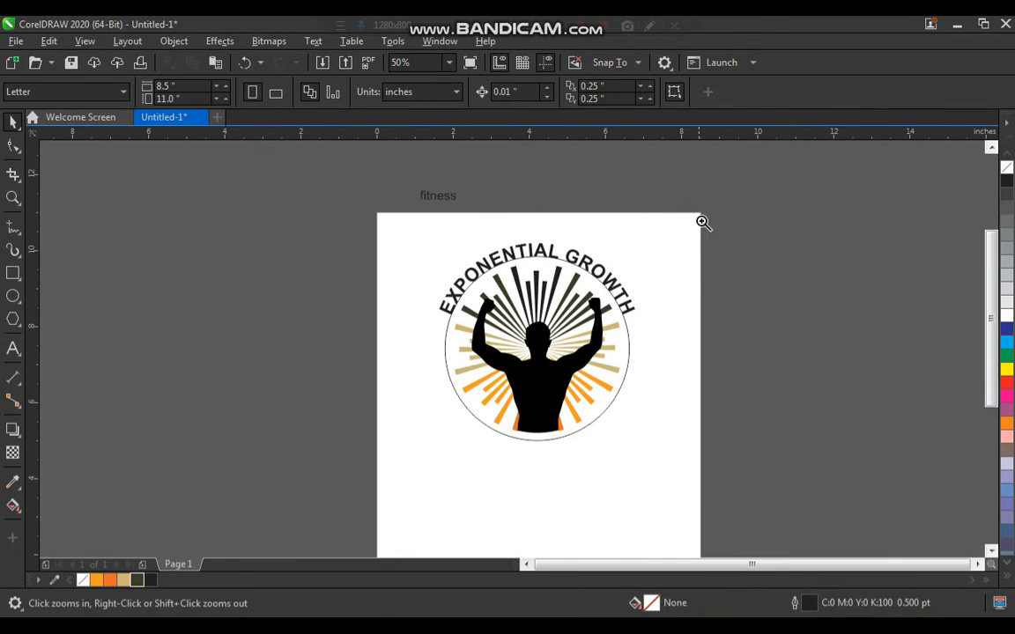
drag(738, 162, 316, 508)
drag(412, 183, 542, 517)
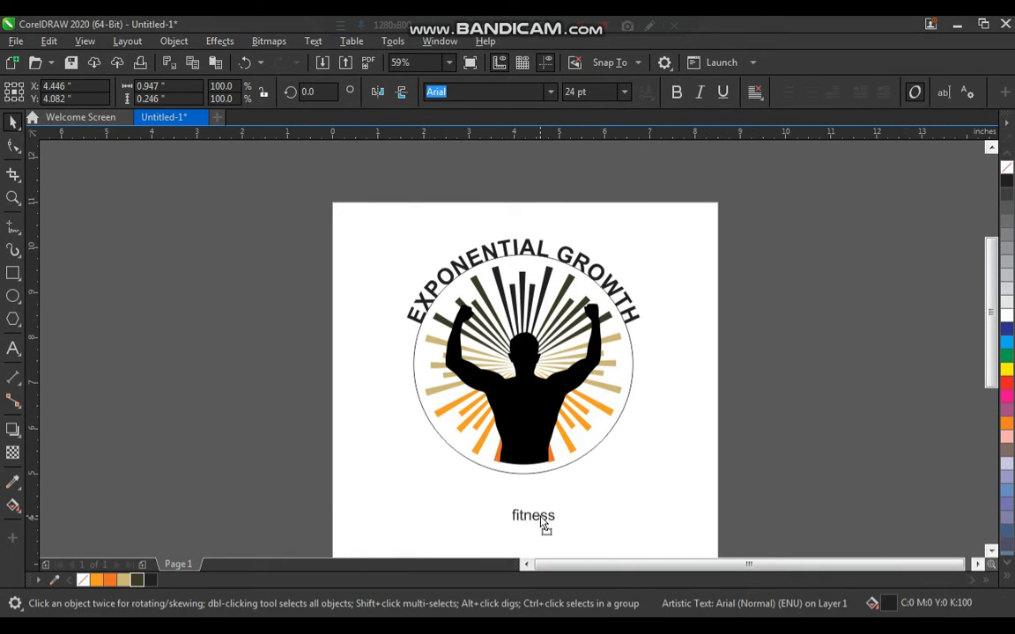
Step: Change the "fitness" text to uppercase
key(F2)
drag(476, 449, 653, 577)
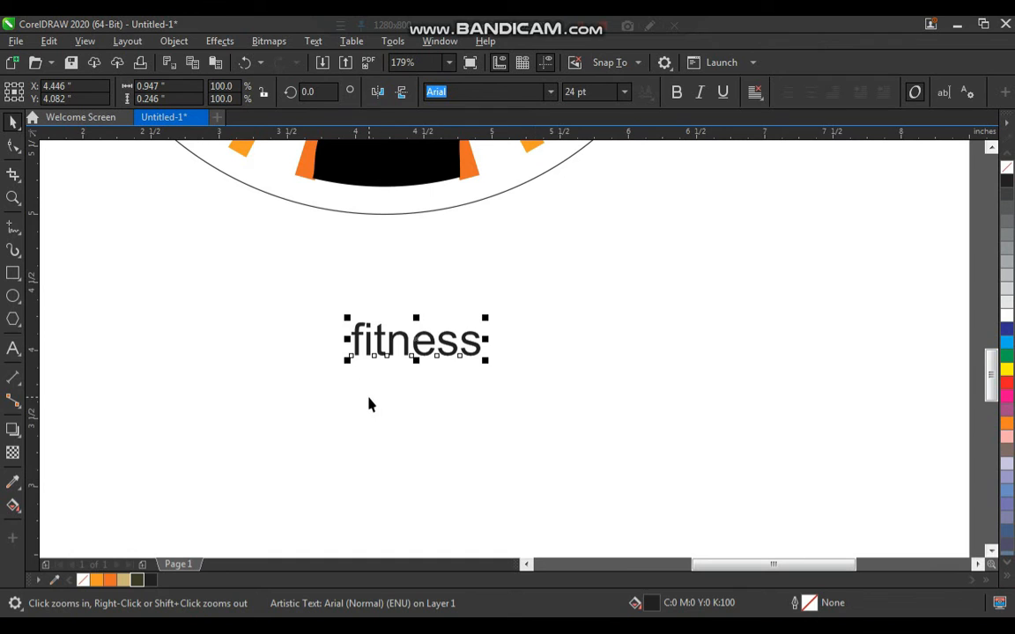
click(313, 41)
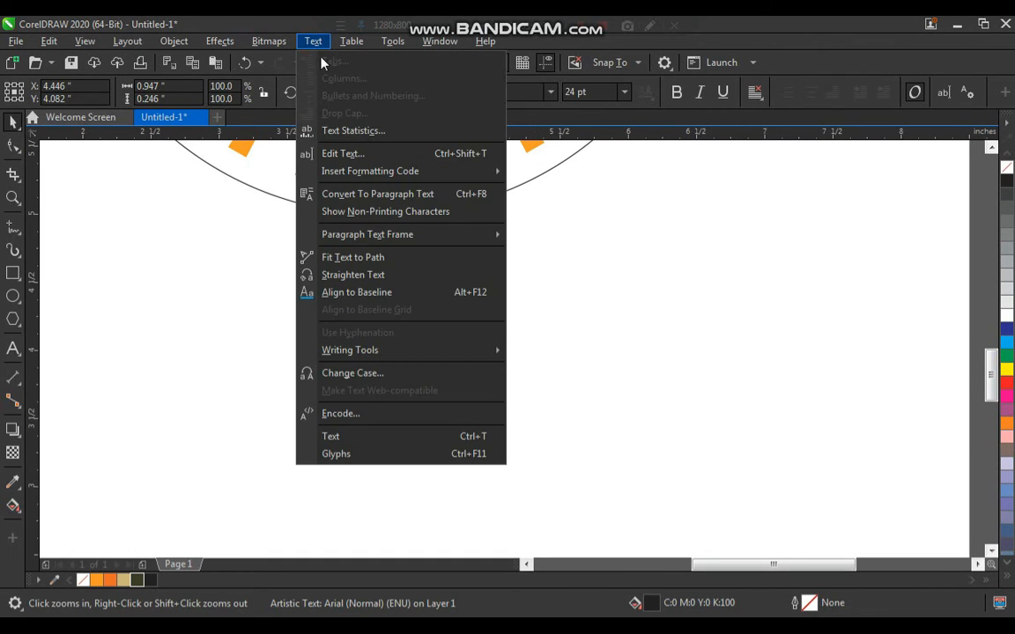
click(353, 372)
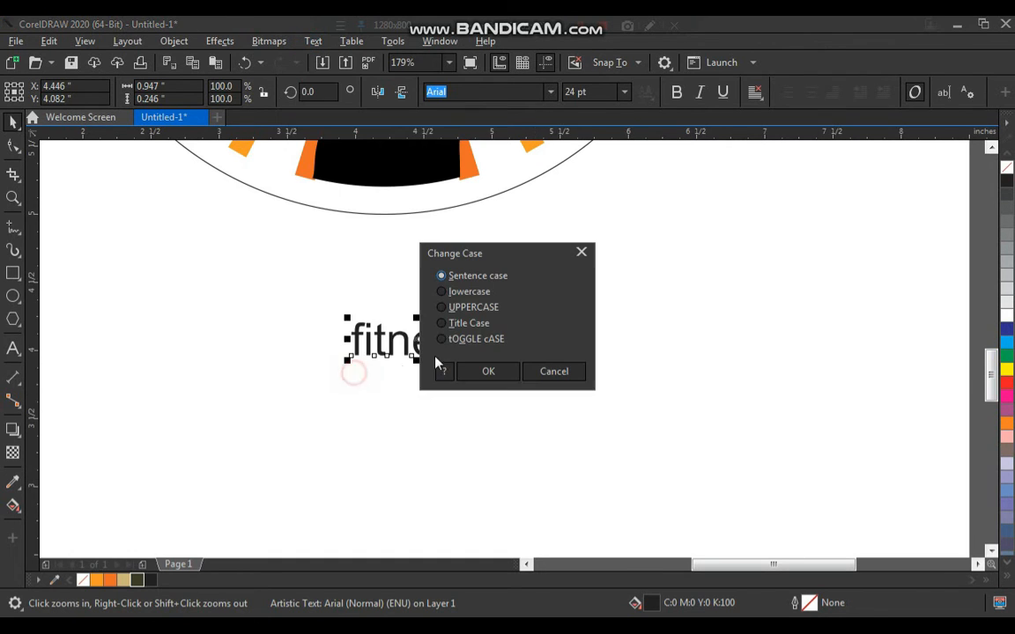
click(490, 371)
scroll(458, 397, down, 5)
scroll(595, 192, up, 2)
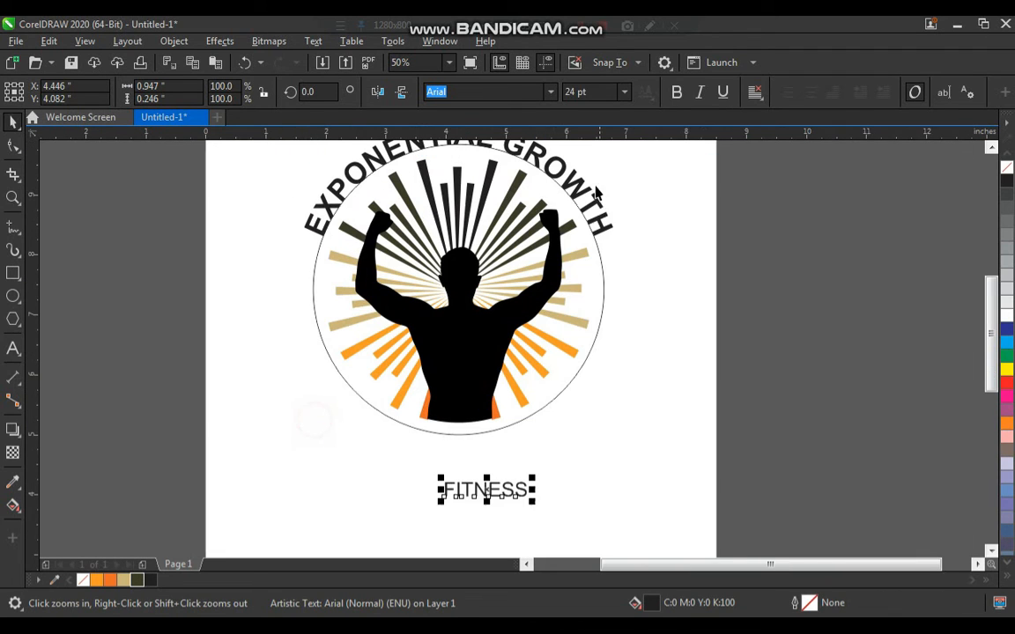
Step: Make the FITNESS text bold and enlarge it to about 28.9 pt
click(676, 93)
scroll(459, 452, down, 3)
key(F2)
drag(356, 267, 592, 526)
drag(540, 473, 547, 475)
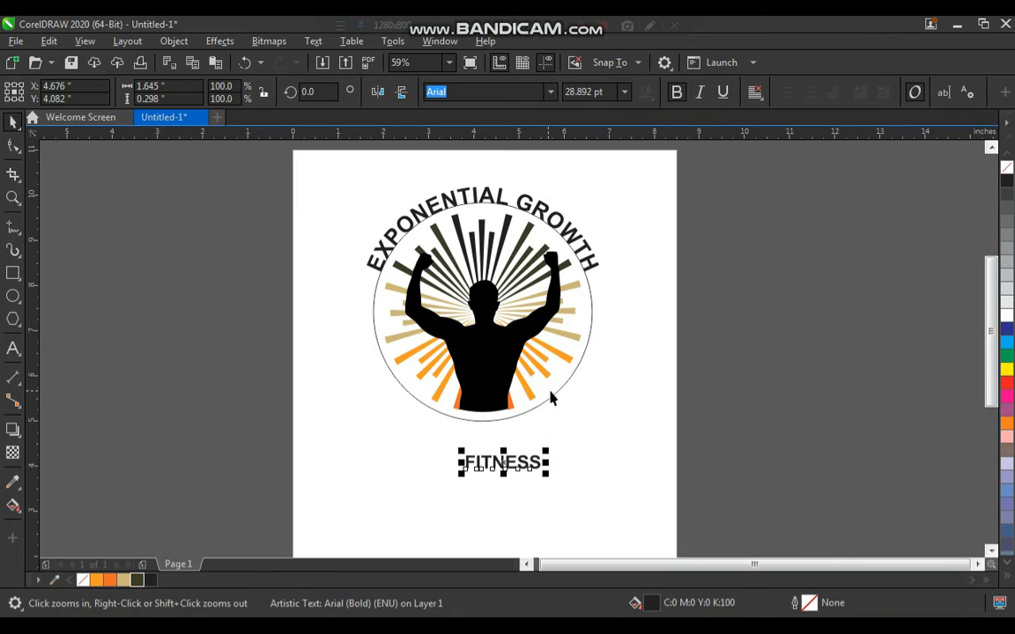
Step: Fit the FITNESS text to the circle and mirror it horizontally and vertically along the path
shift+click(564, 393)
click(304, 42)
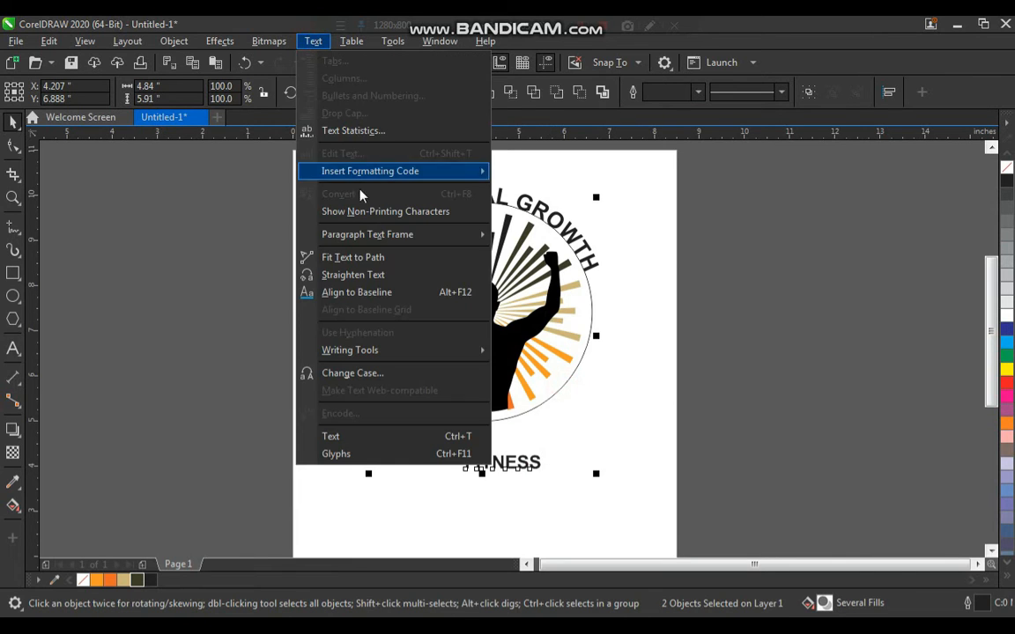
click(352, 256)
click(295, 91)
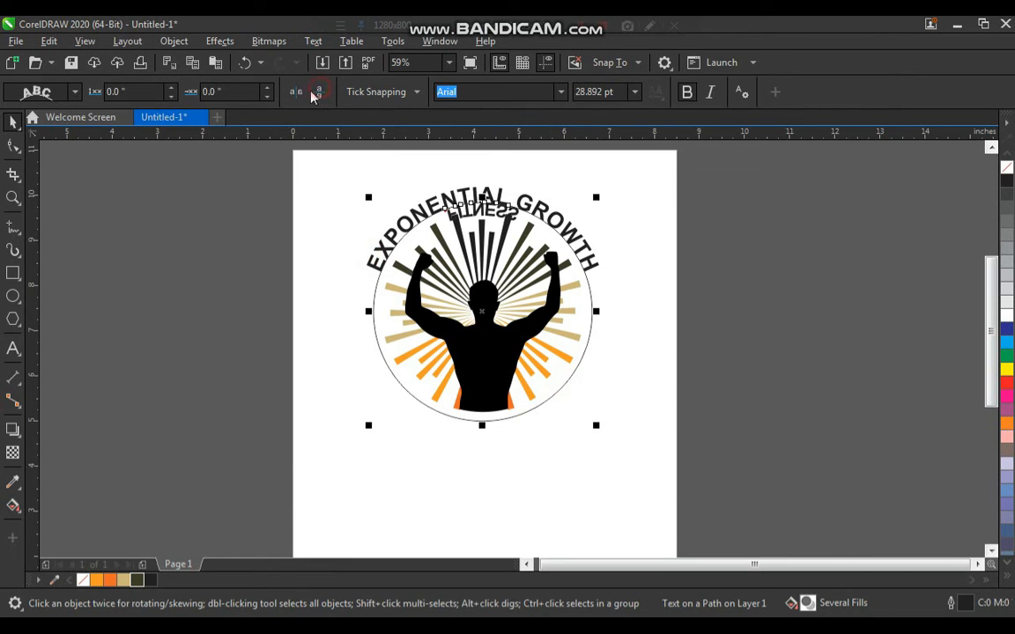
Step: Slide the FITNESS text along the circle to its lower outside edge, about 0.293 inches from the path
click(485, 212)
click(486, 210)
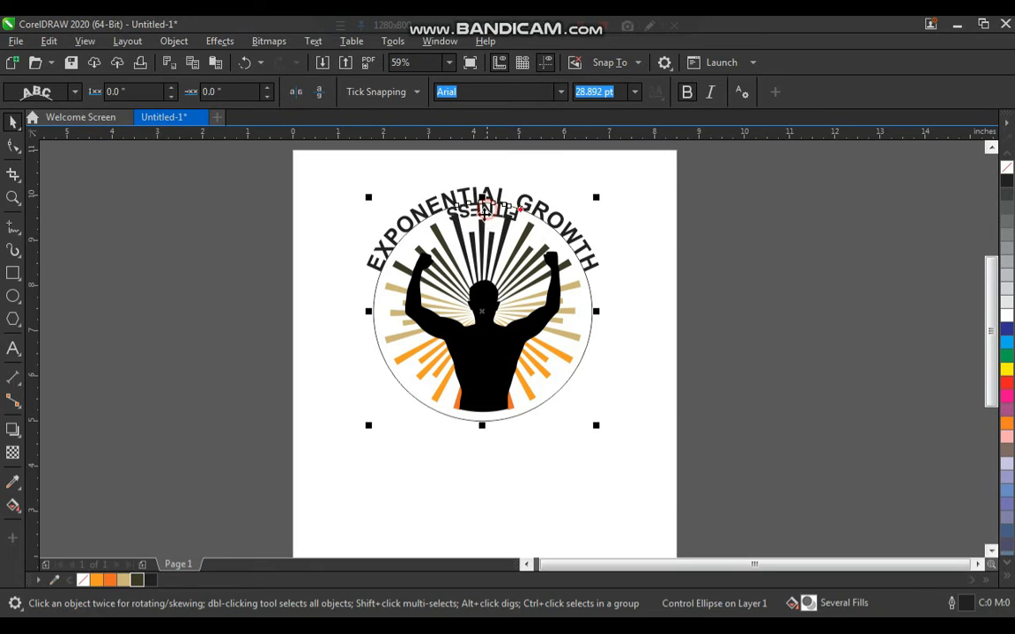
click(477, 212)
drag(485, 209, 465, 414)
Step: Enlarge the FITNESS text to about 46.4 pt and shift it outside the circle, about 0.469 inches from the path
key(z)
click(428, 372)
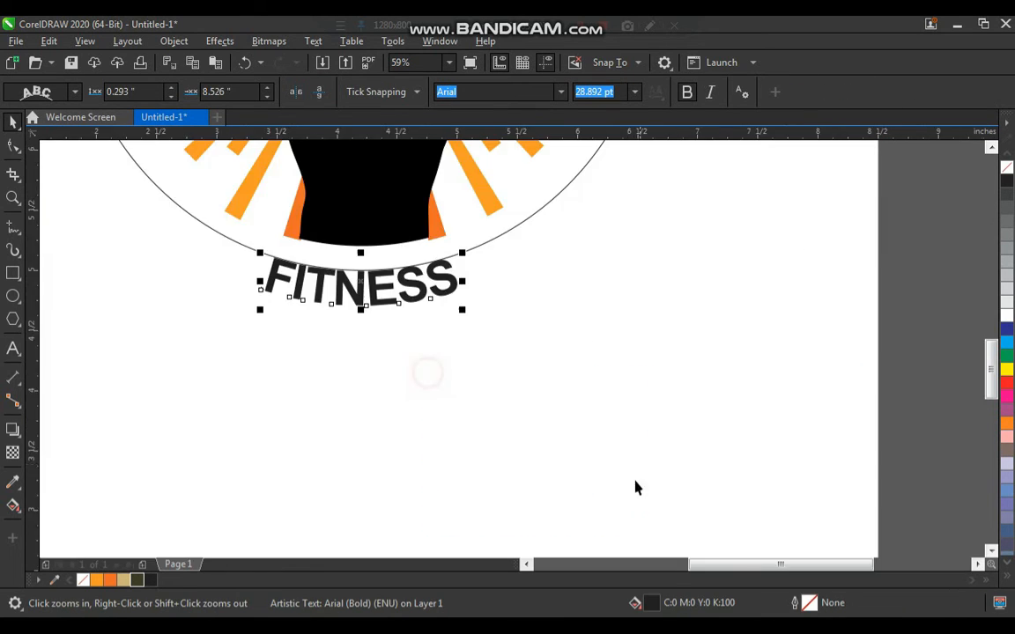
drag(459, 311, 517, 349)
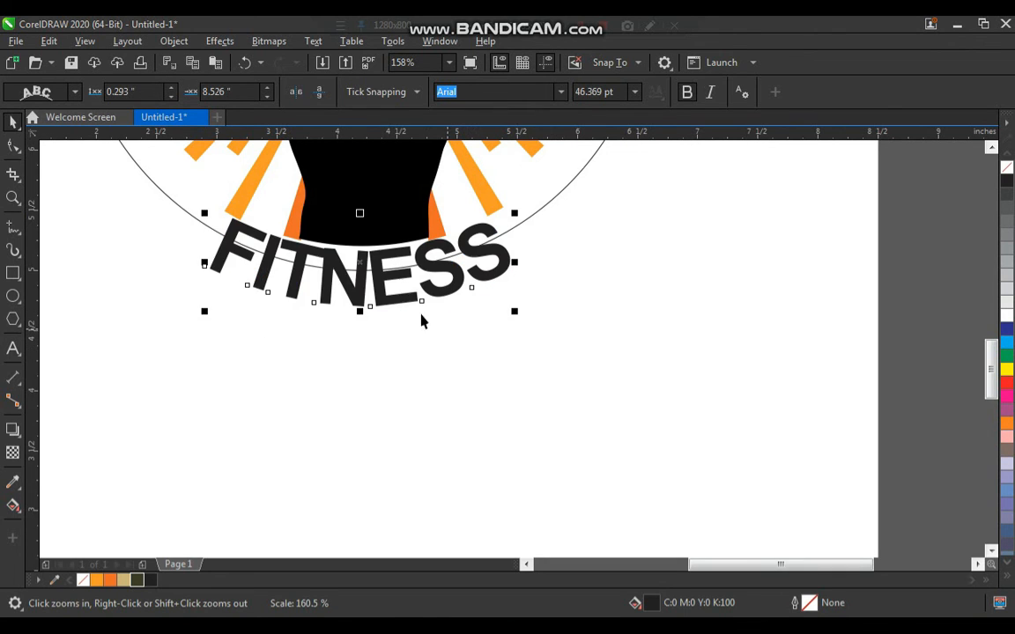
drag(410, 265, 398, 291)
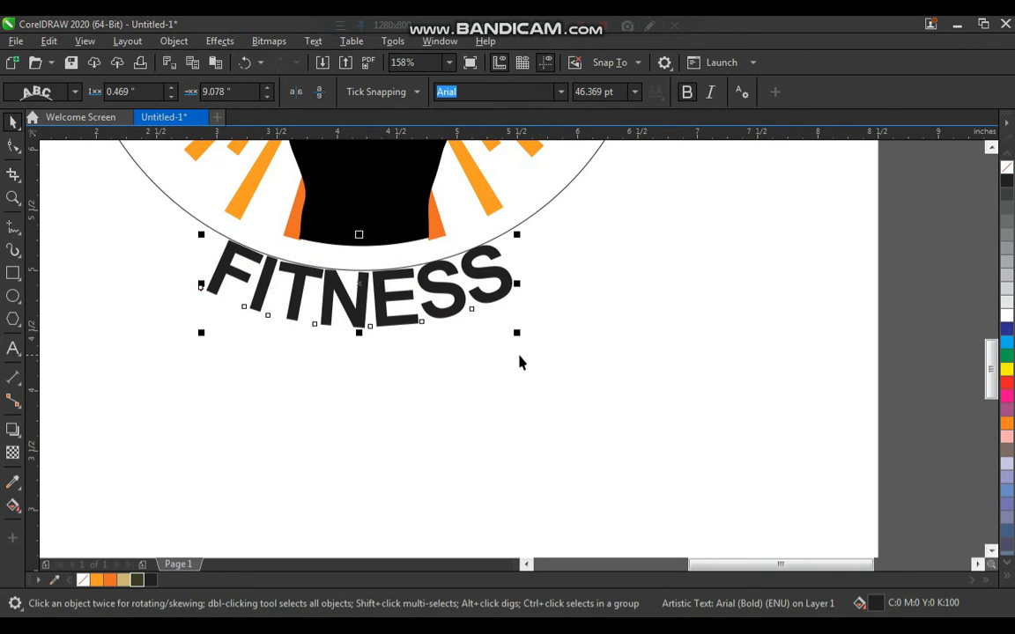
Step: Widen the letter spacing of the curved FITNESS text with the Shape tool
key(F10)
drag(516, 334, 561, 334)
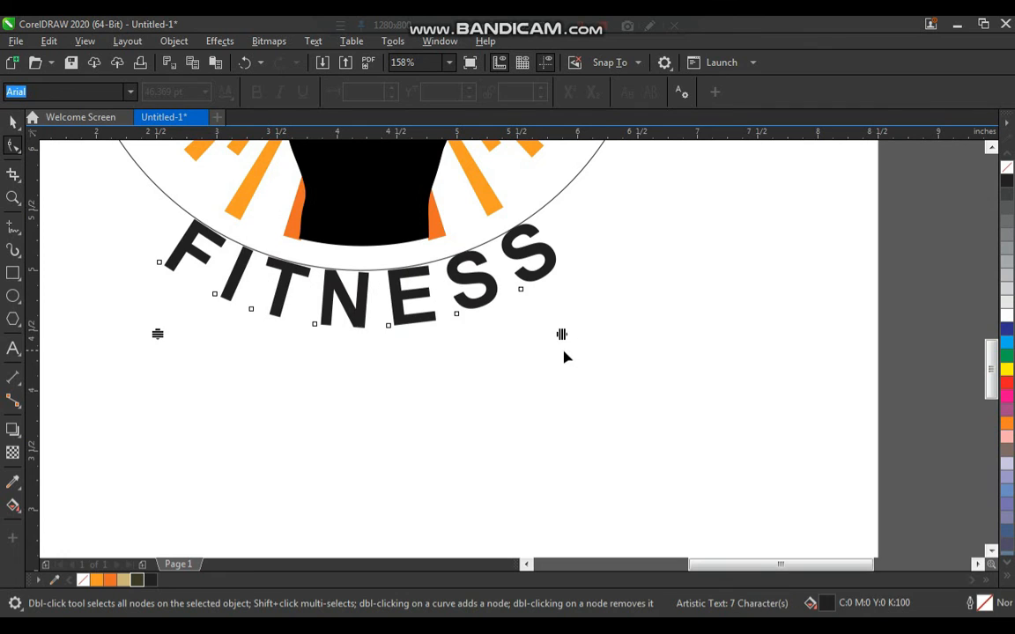
key(space)
Step: Select and delete the circle that serves as the text path
scroll(531, 408, down, 4)
click(549, 328)
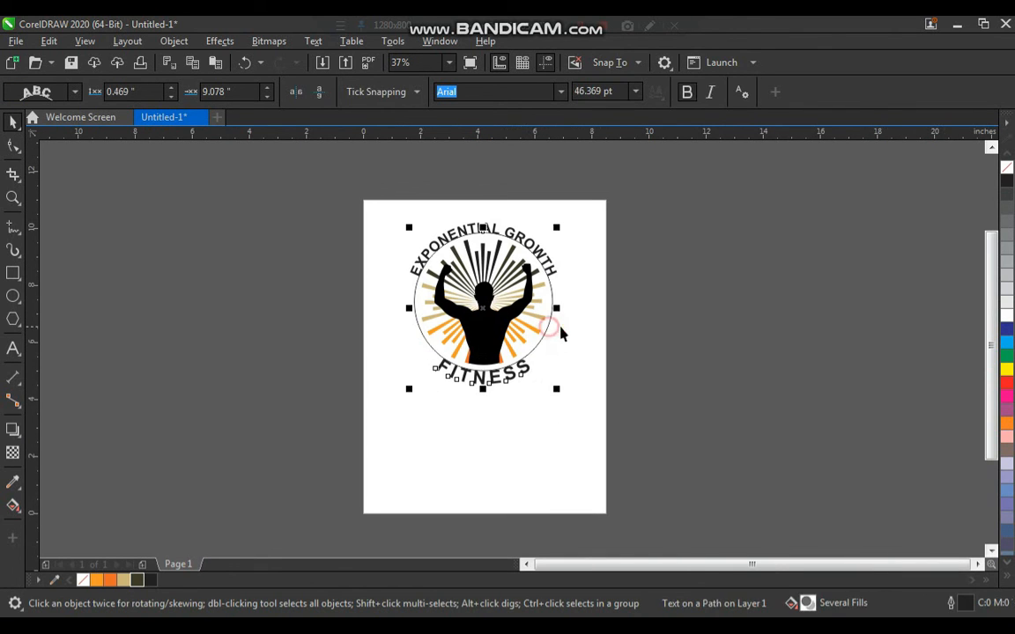
key(F2)
drag(600, 201, 458, 386)
key(Delete)
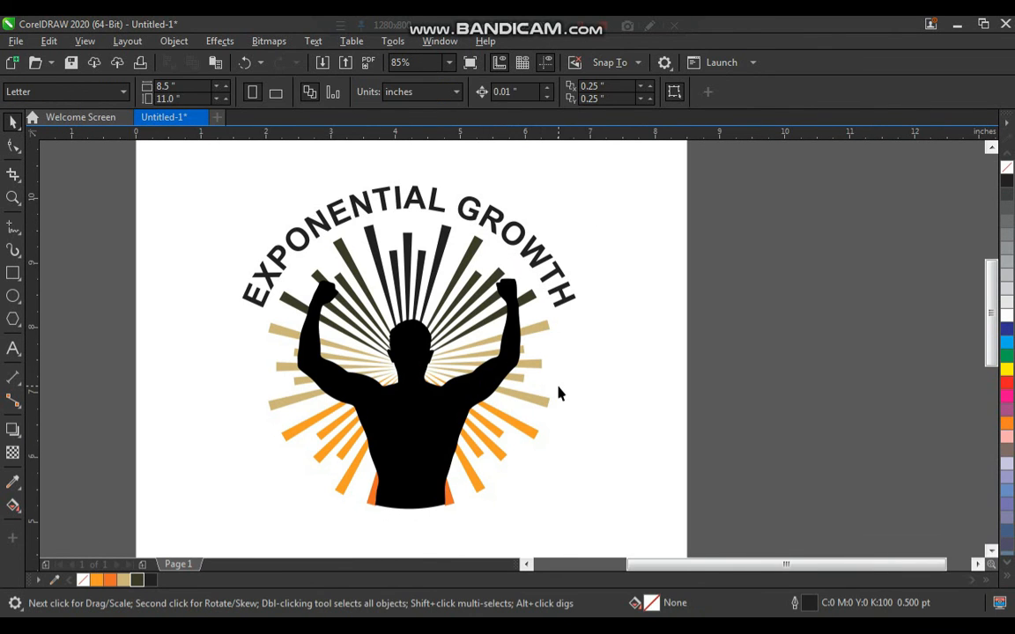
Step: Undo the deletion to restore the FITNESS text, and remove only the circle that serves as its path
key(ctrl+z)
click(565, 382)
key(Delete)
click(588, 329)
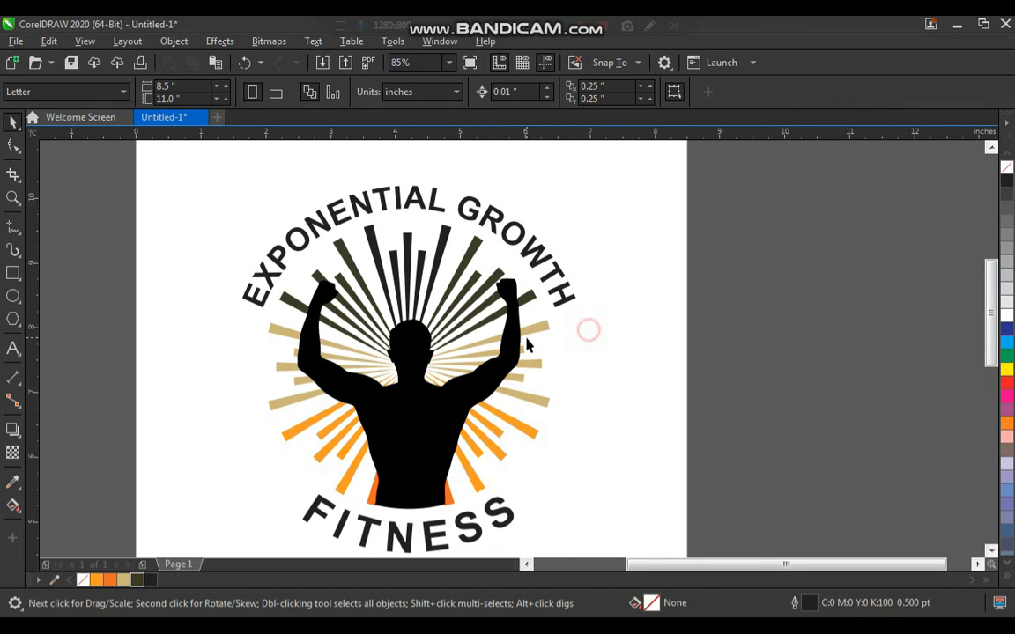
Step: Group the silhouette, sunburst and both curved texts, and centre the group on the page at X 4.25, Y 5.5 inches
key(F3)
drag(668, 202, 368, 474)
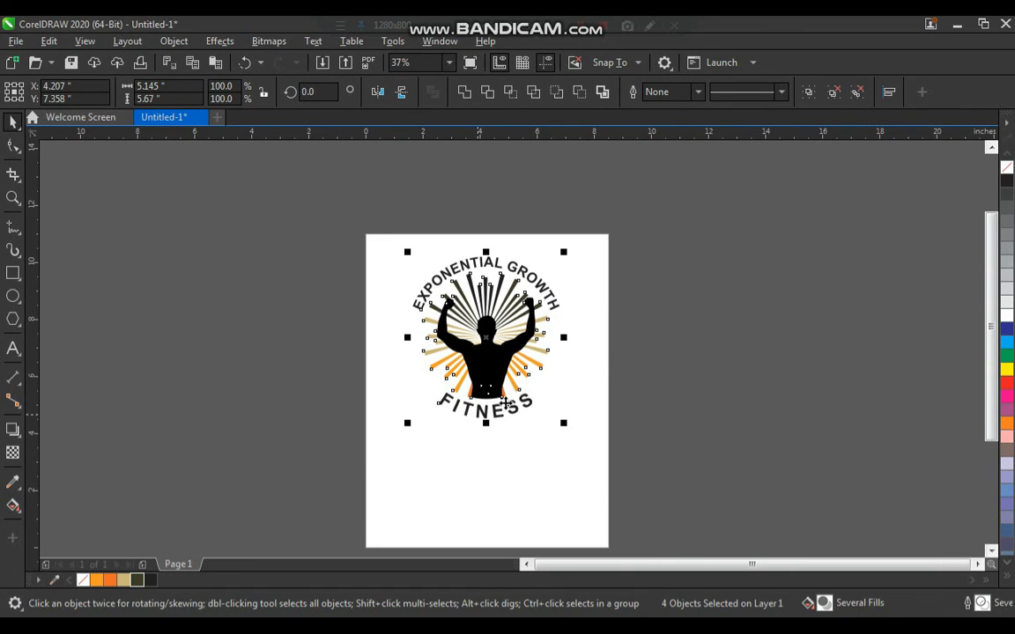
key(e)
click(628, 342)
key(ctrl+z)
drag(371, 207, 620, 498)
key(ctrl+g)
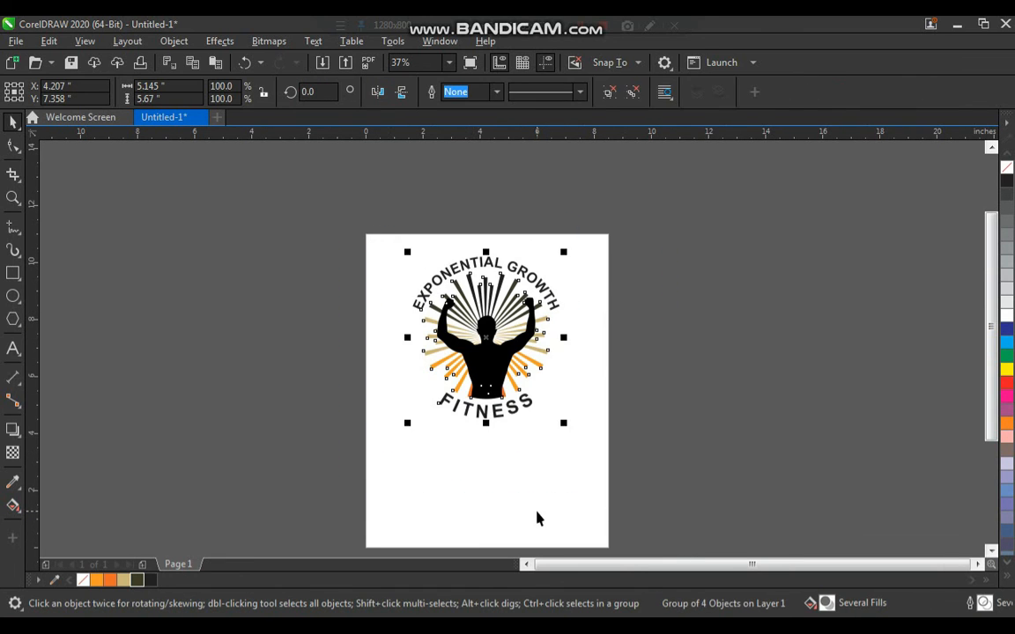
key(F2)
click(516, 401)
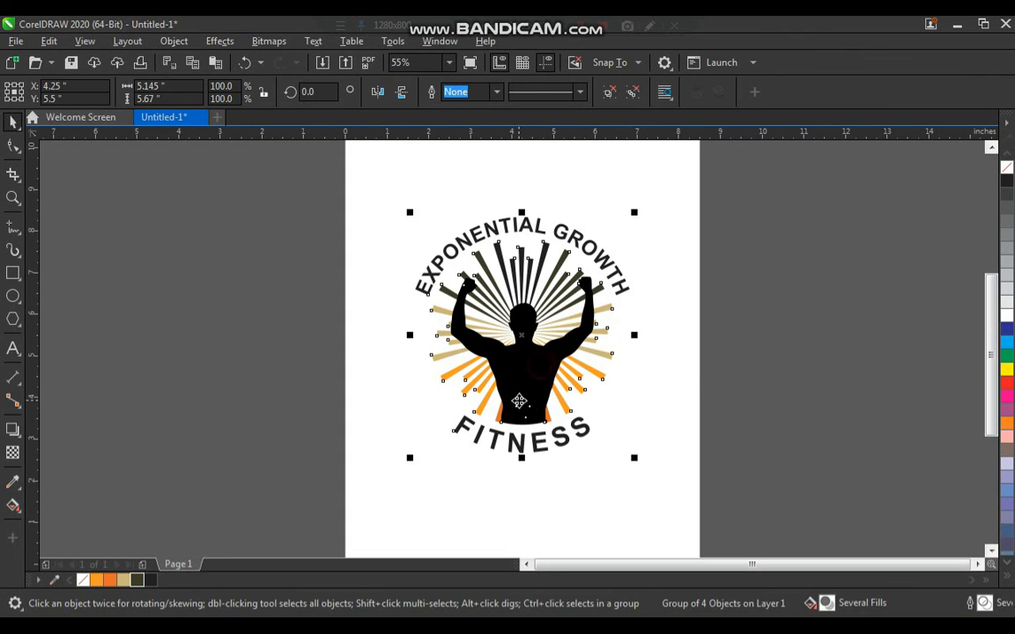
click(699, 370)
key(F2)
drag(417, 199, 685, 497)
drag(471, 367, 500, 366)
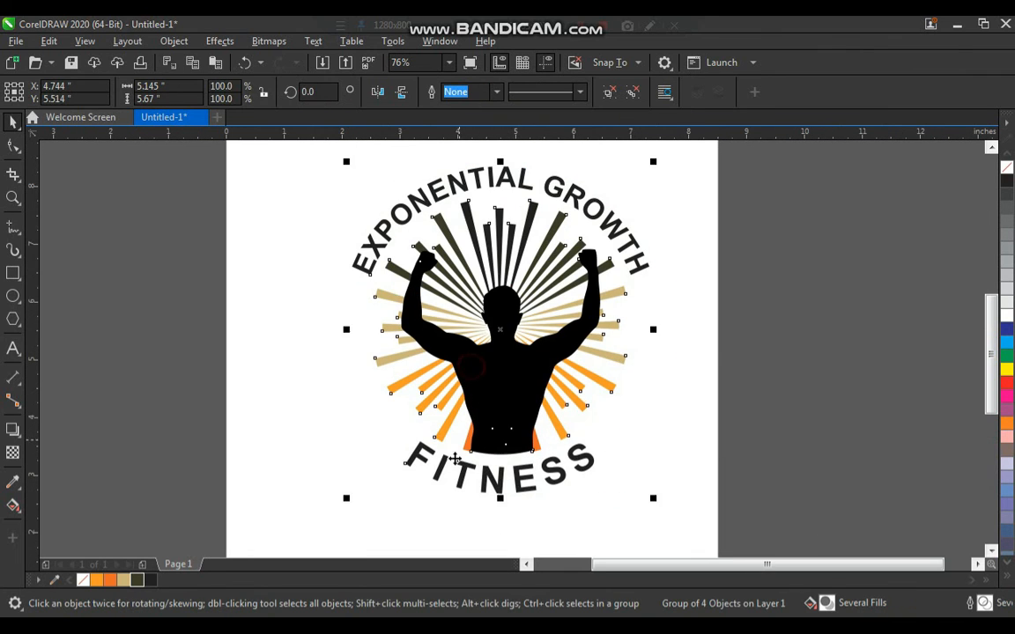
key(ctrl+z)
key(F3)
key(F2)
drag(345, 203, 596, 439)
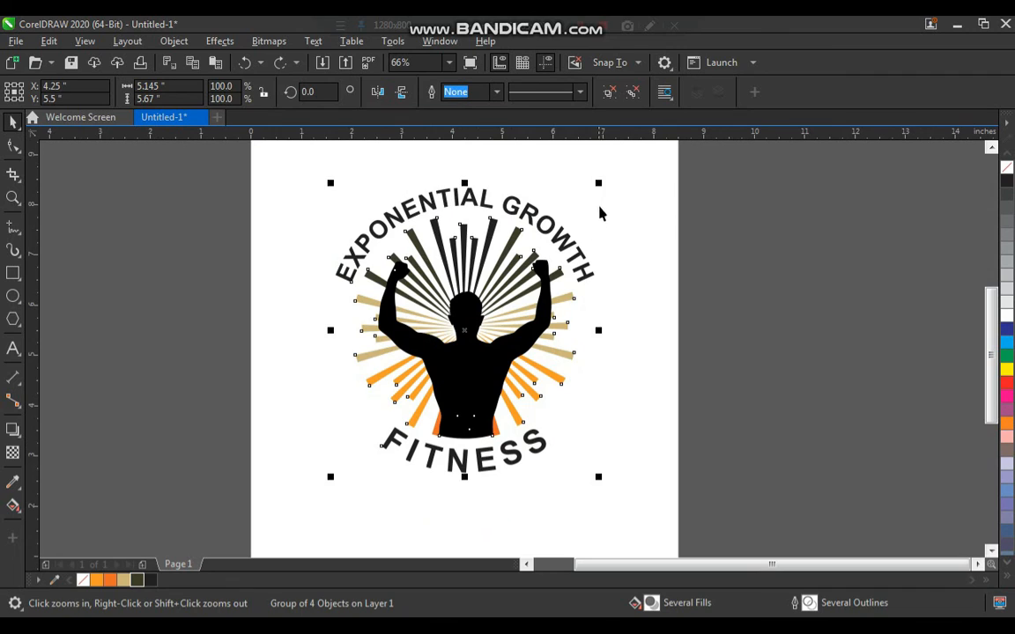